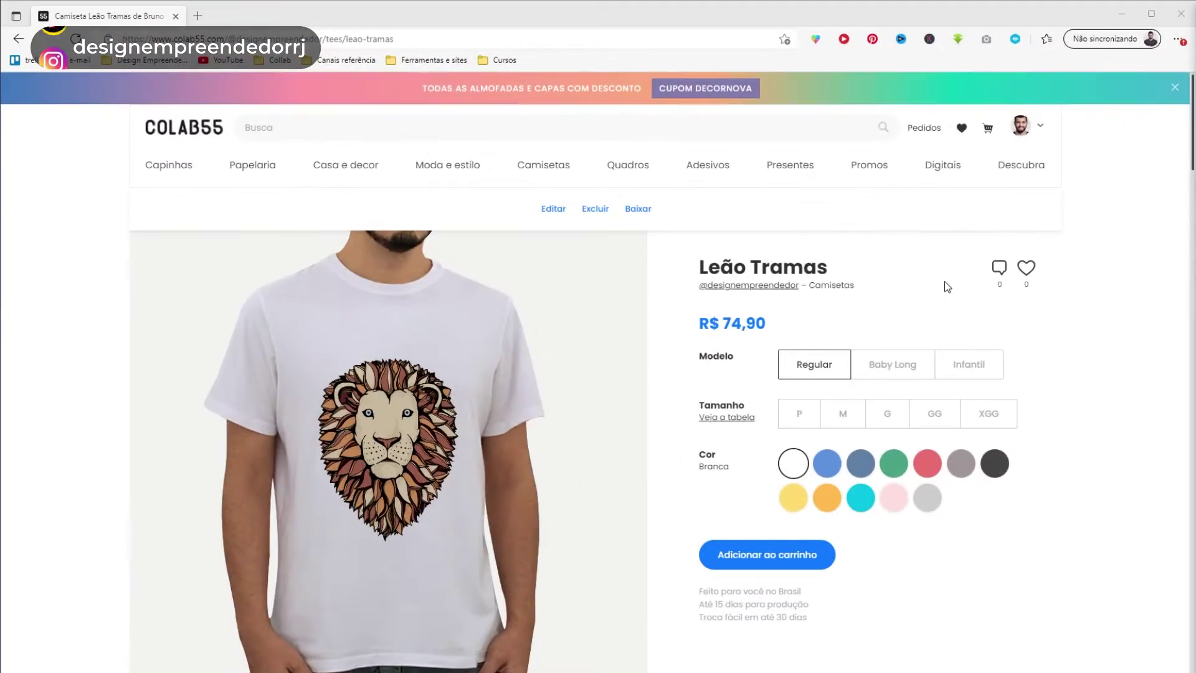
# Scroll down through the Colab55 Leão Tramas T-shirt and pillow product pages
pyautogui.scroll(-2, 944, 281)
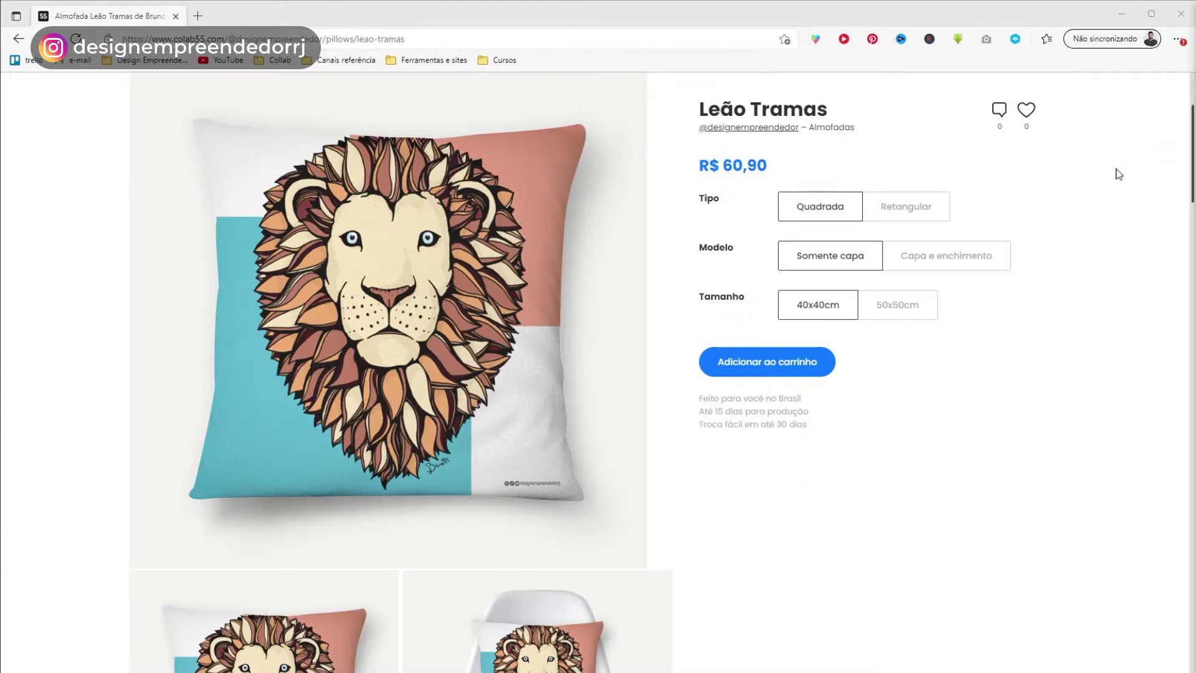
pyautogui.scroll(-3, 992, 406)
pyautogui.scroll(-1, 991, 408)
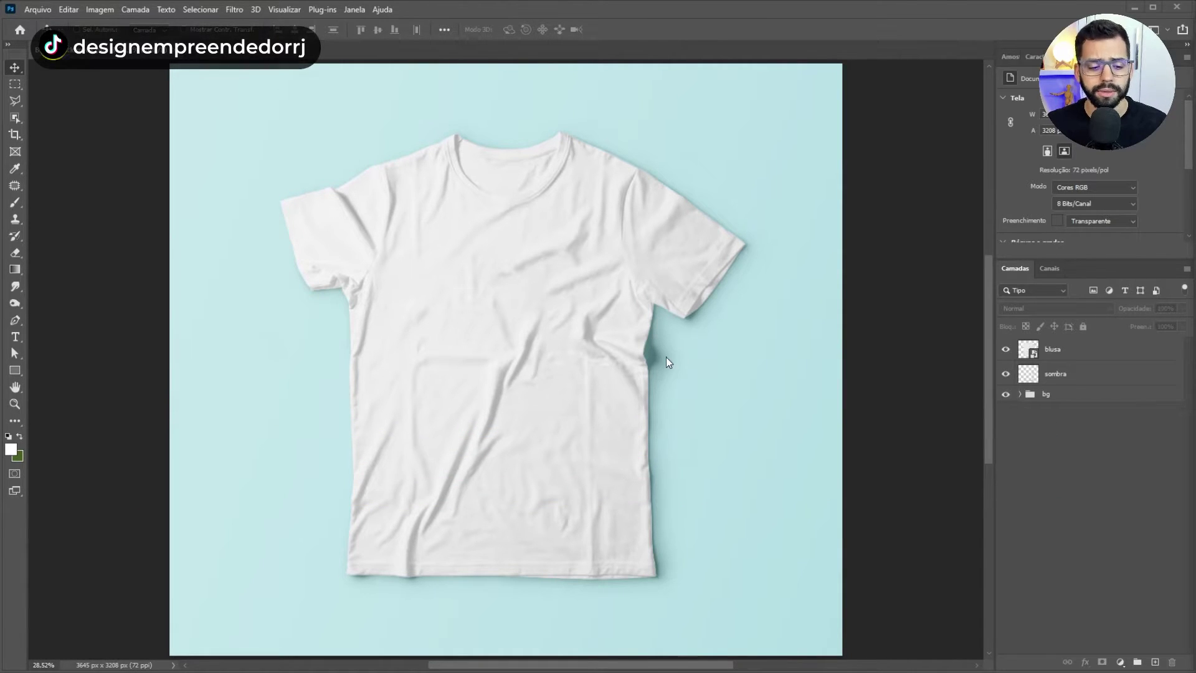
# Place leão tramas_adesivo on the T-shirt mockup and scale it down to fit the chest
pyautogui.click(373, 641)
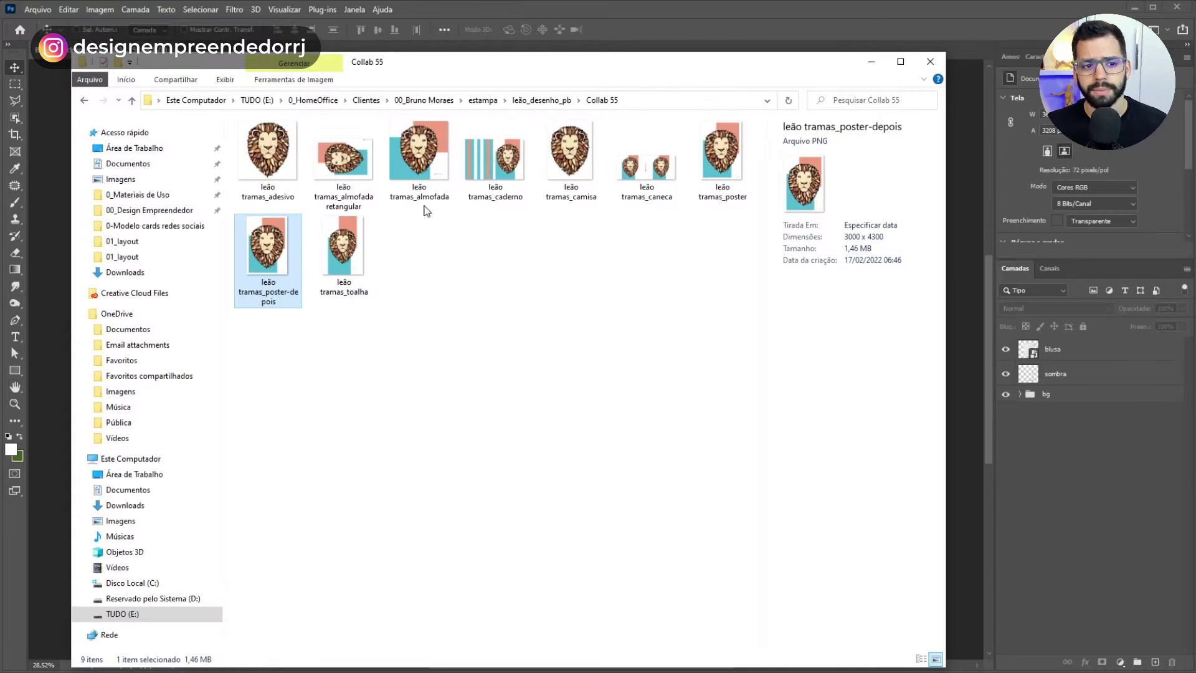
pyautogui.moveTo(292, 150)
pyautogui.mouseDown()
pyautogui.moveTo(51, 148)
pyautogui.moveTo(539, 327)
pyautogui.moveTo(722, 248)
pyautogui.mouseUp()
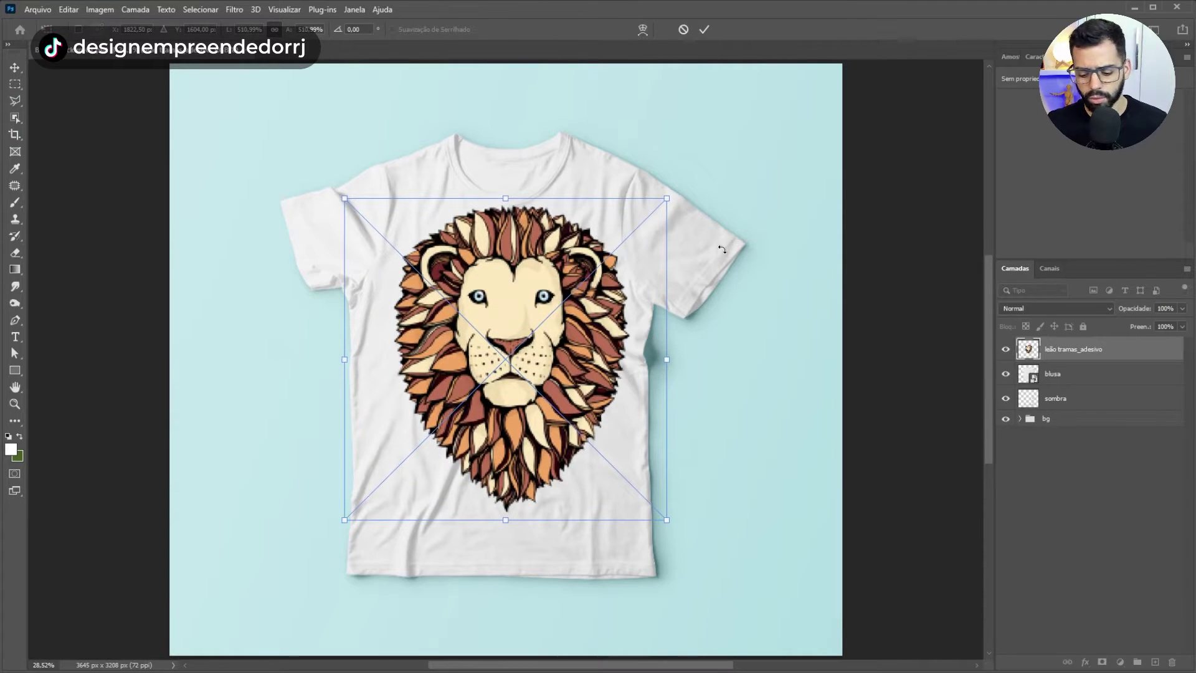
pyautogui.press('Return')
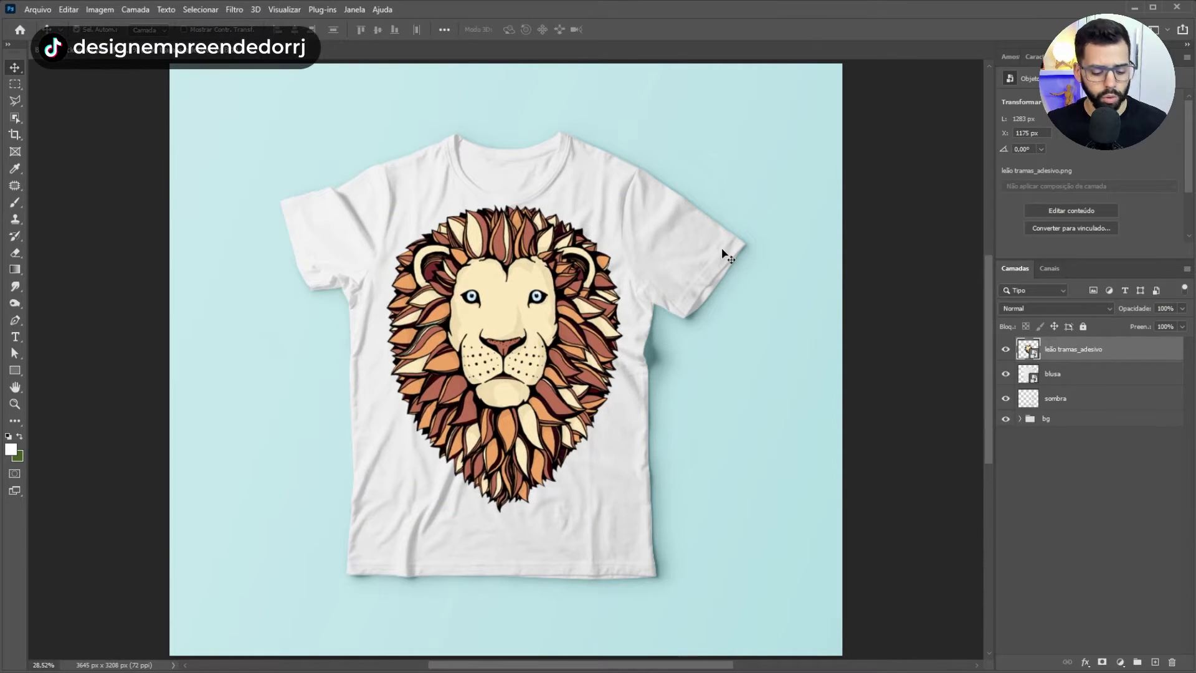
pyautogui.hotkey('ctrl', 't')
pyautogui.moveTo(662, 195)
pyautogui.mouseDown()
pyautogui.moveTo(647, 216)
pyautogui.moveTo(666, 302)
pyautogui.mouseUp()
pyautogui.press('Return')
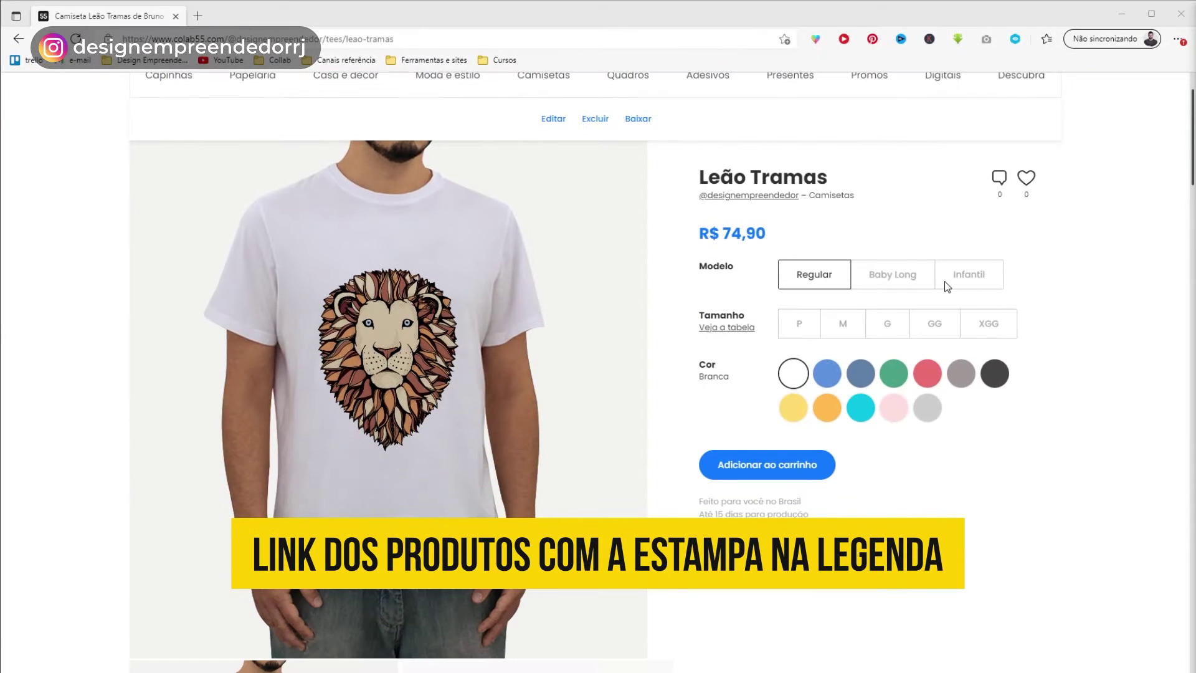
# Scroll down the Colab55 Leão Tramas shirt product page in the browser
pyautogui.scroll(-5, 989, 400)
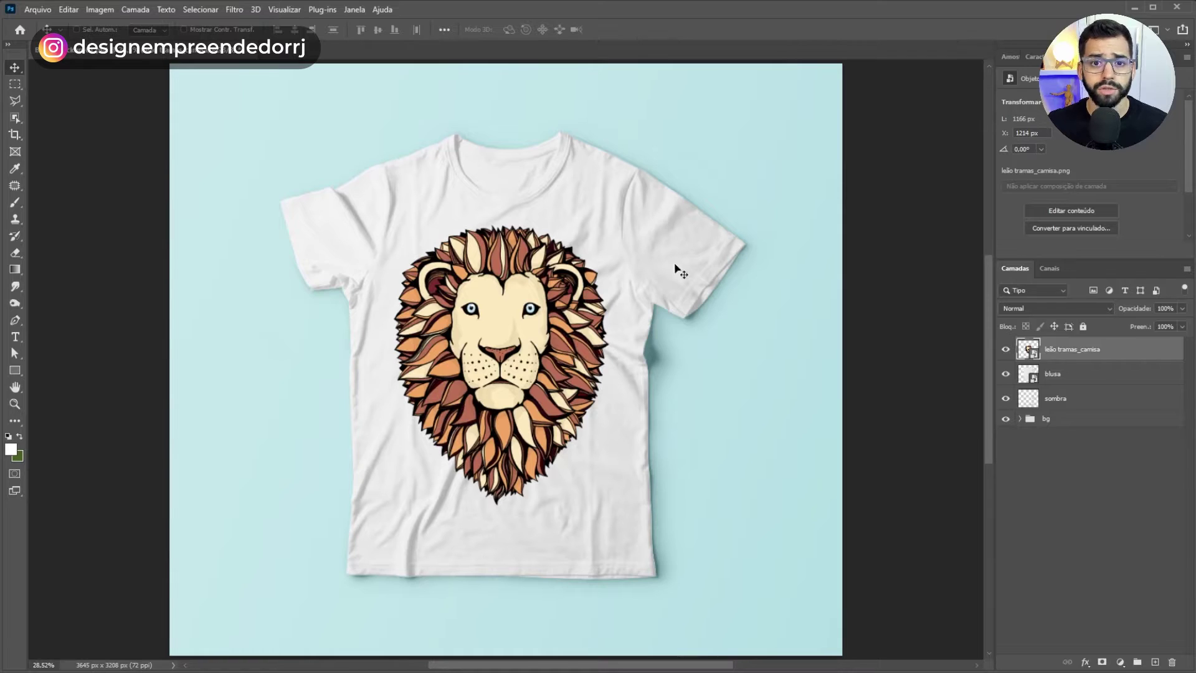
pyautogui.click(1004, 350)
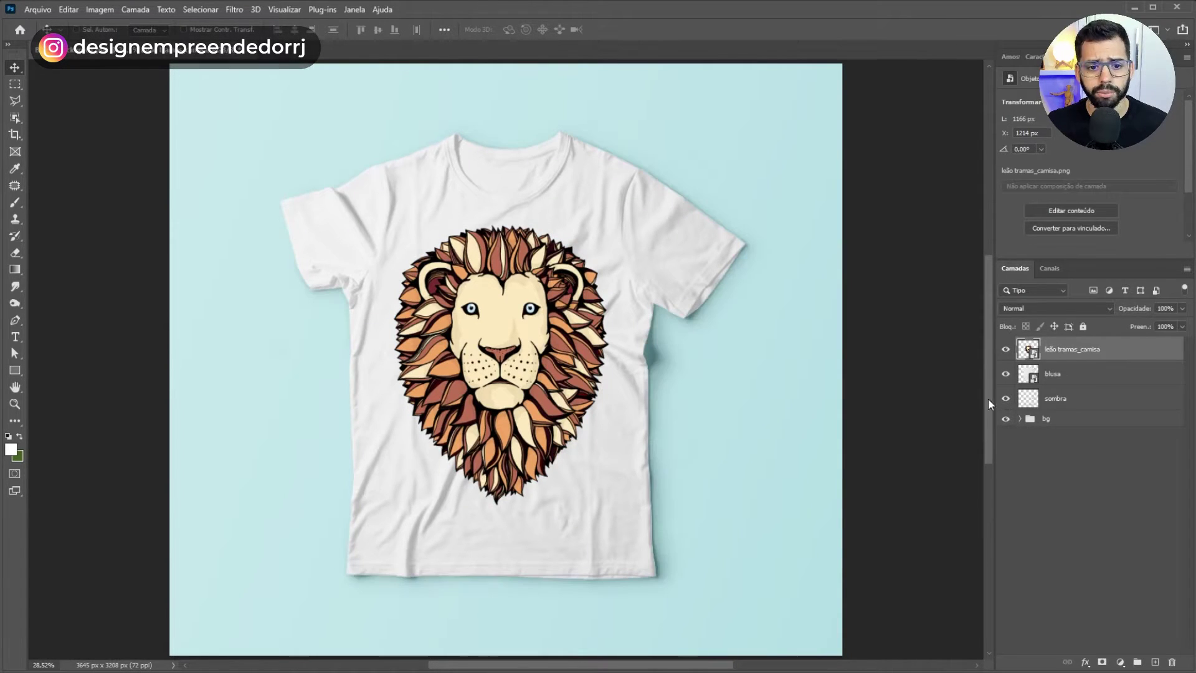
pyautogui.click(1019, 418)
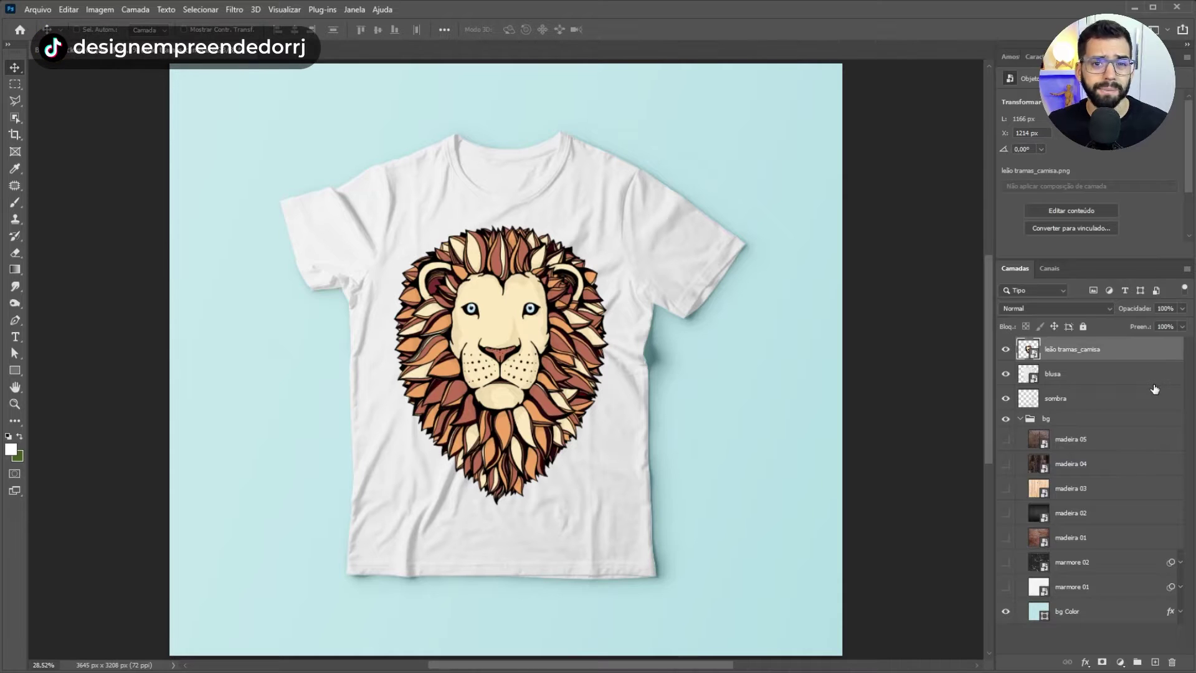
pyautogui.click(1005, 440)
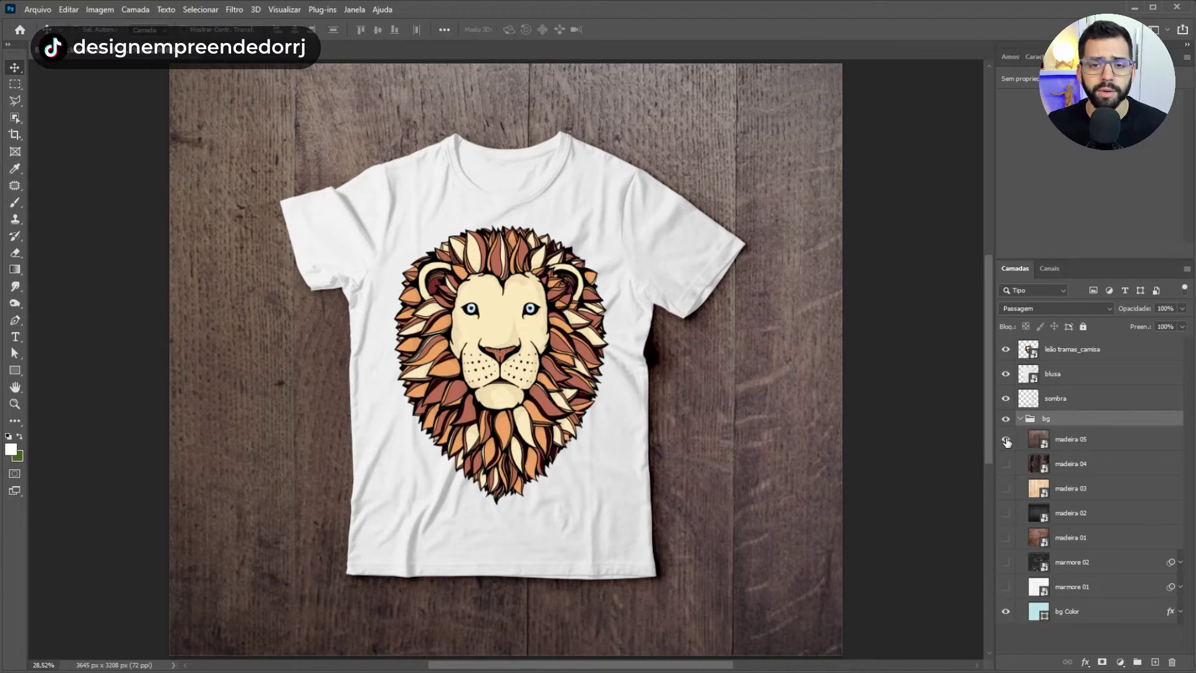
pyautogui.click(1007, 448)
pyautogui.click(1005, 488)
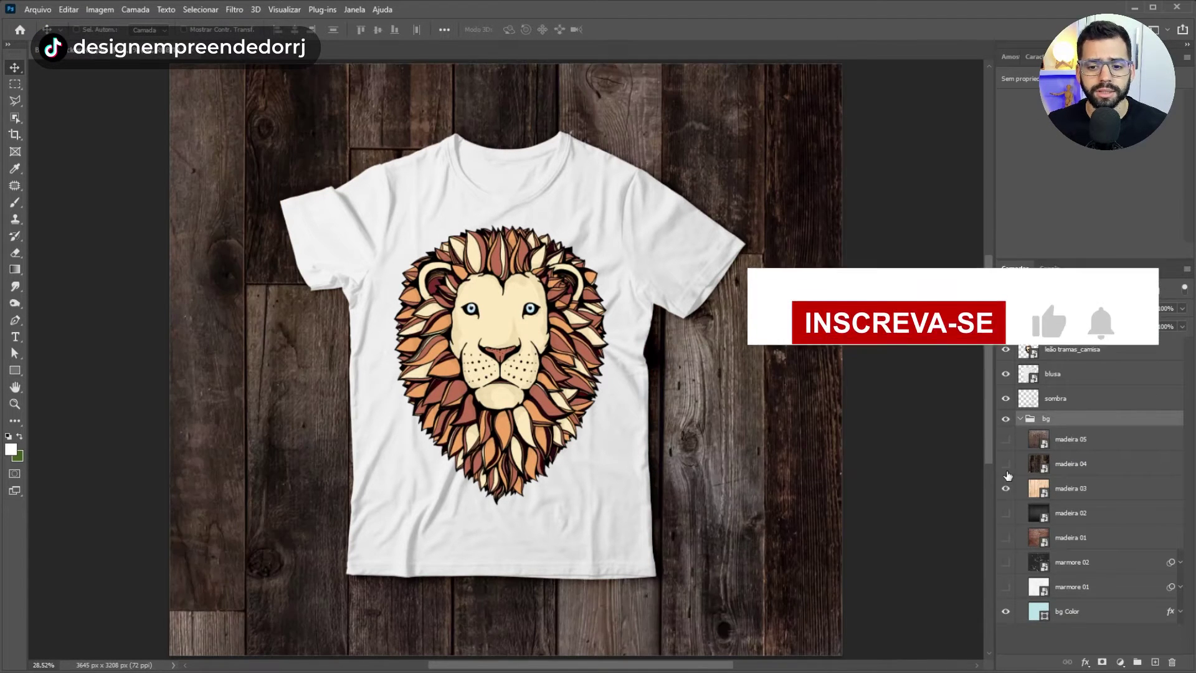
pyautogui.click(1005, 463)
pyautogui.click(1005, 488)
pyautogui.click(1005, 512)
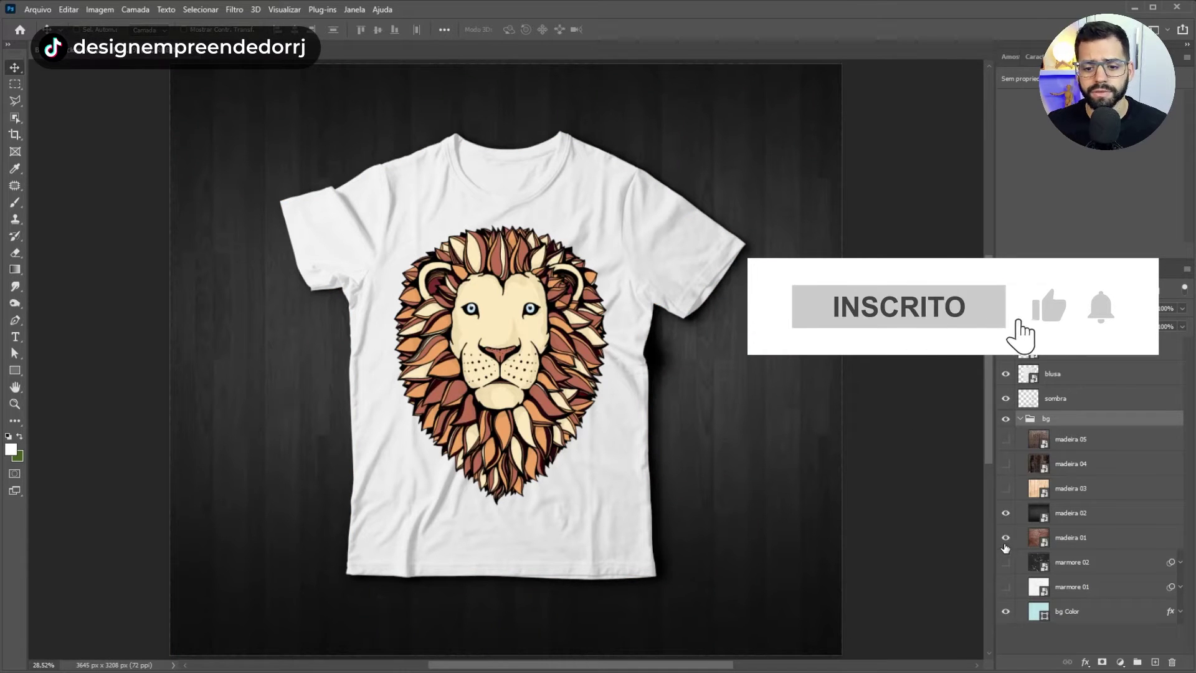
pyautogui.click(1005, 537)
pyautogui.click(1005, 512)
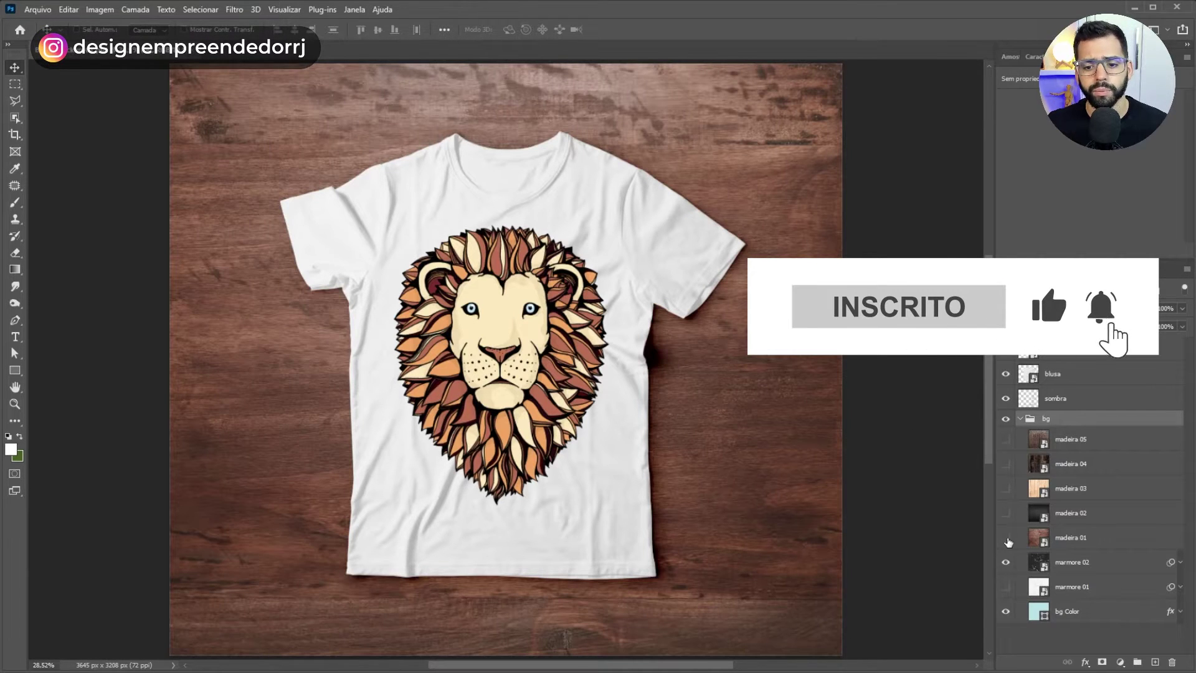
pyautogui.click(1005, 536)
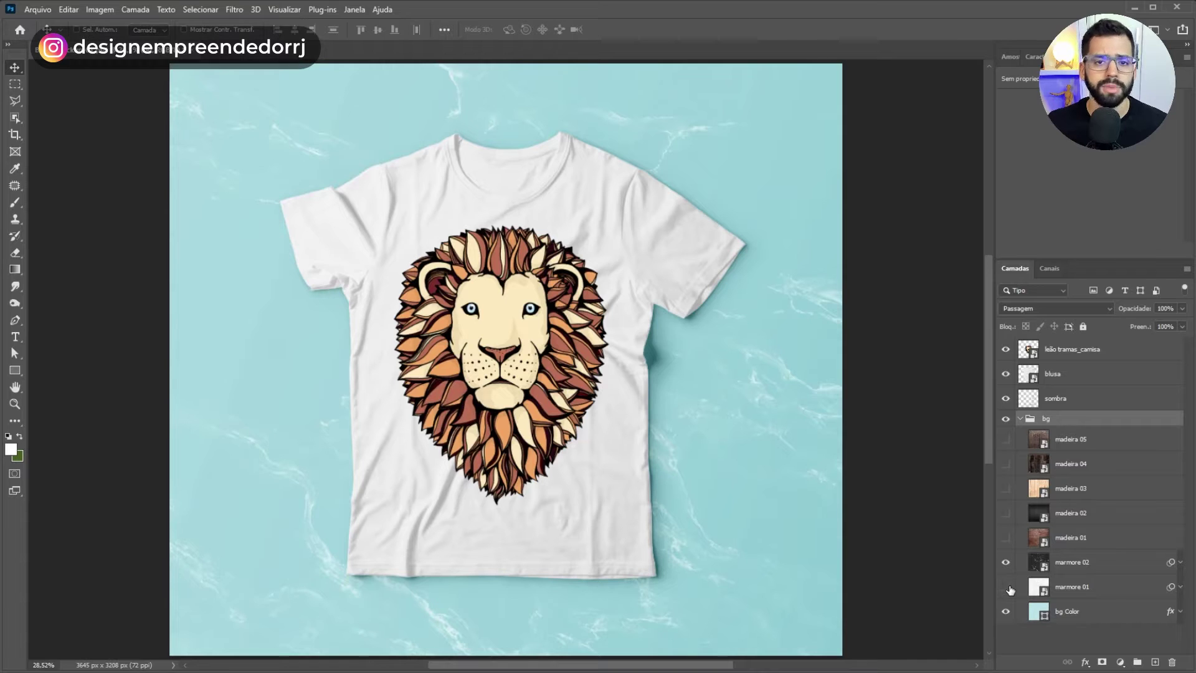
pyautogui.click(1005, 586)
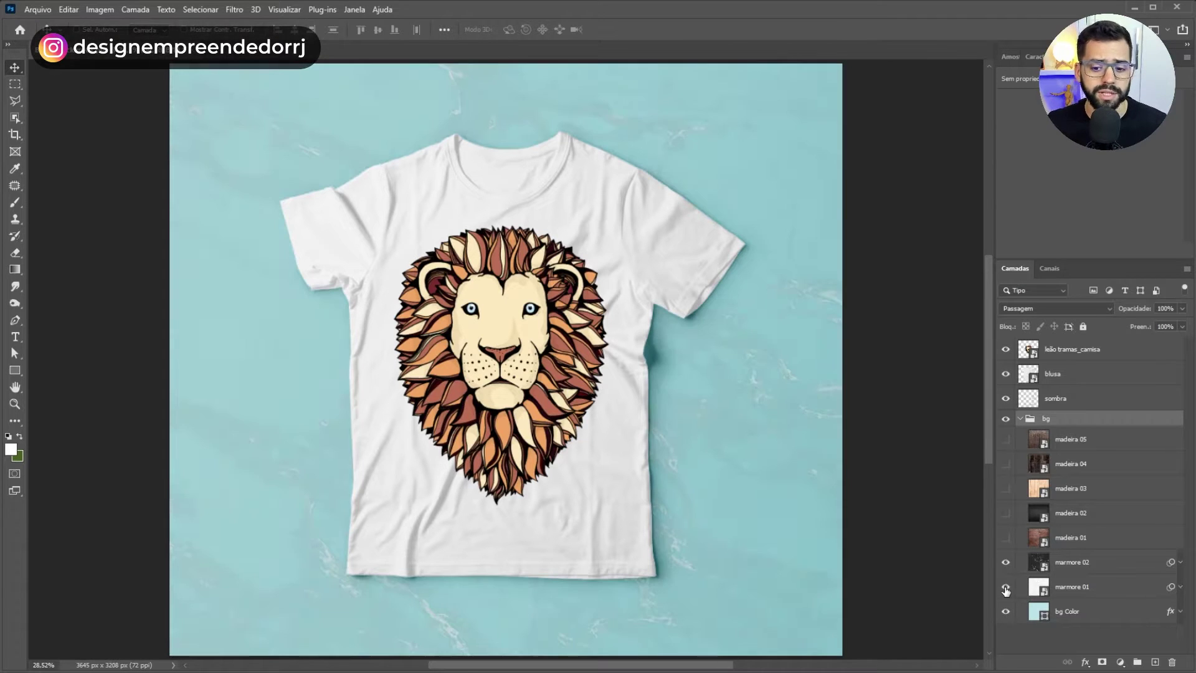
pyautogui.click(1005, 562)
pyautogui.click(1022, 602)
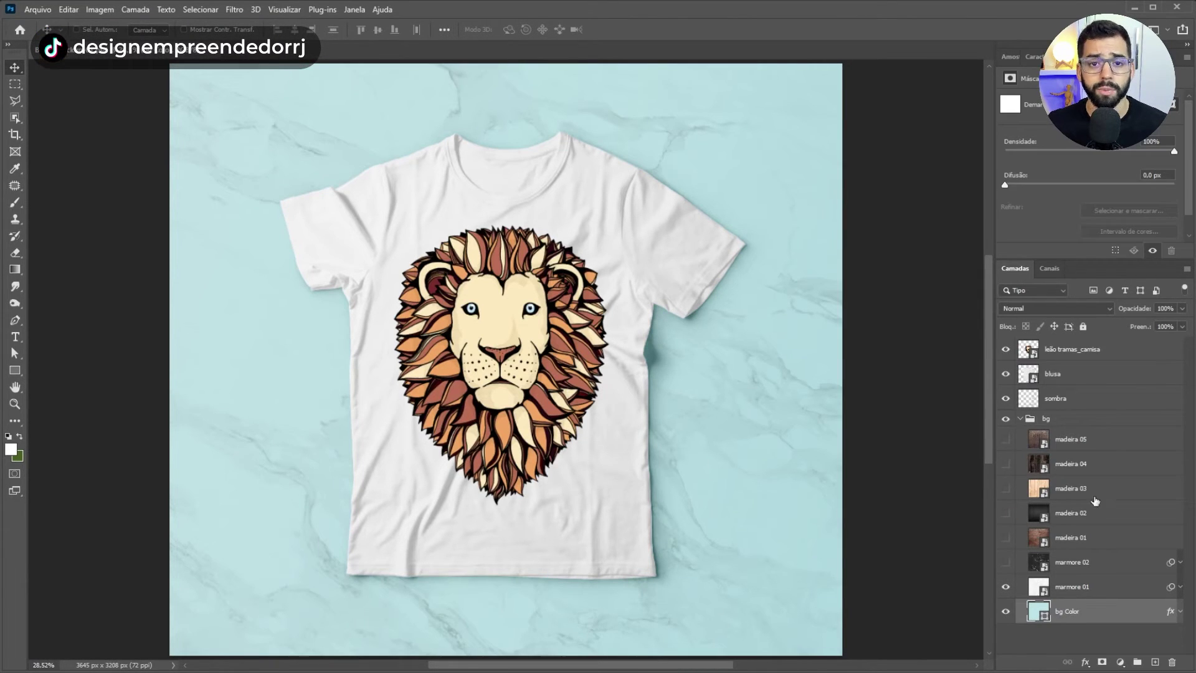
pyautogui.doubleClick(1032, 612)
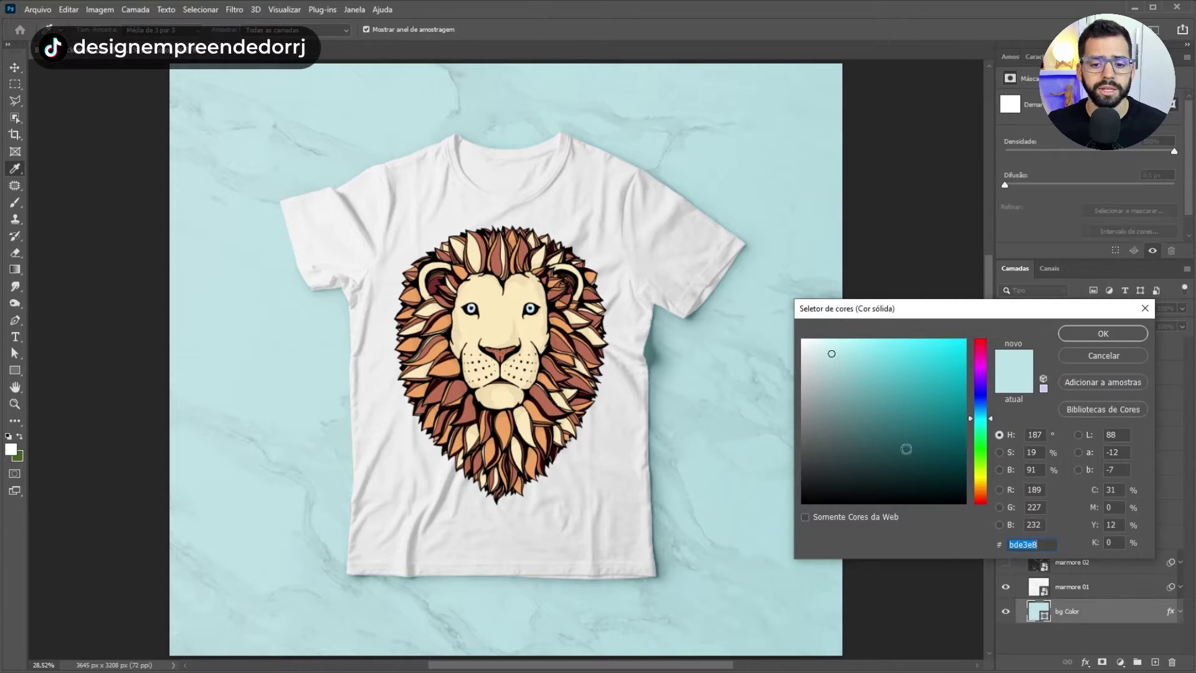
pyautogui.click(917, 379)
pyautogui.click(918, 411)
pyautogui.click(926, 355)
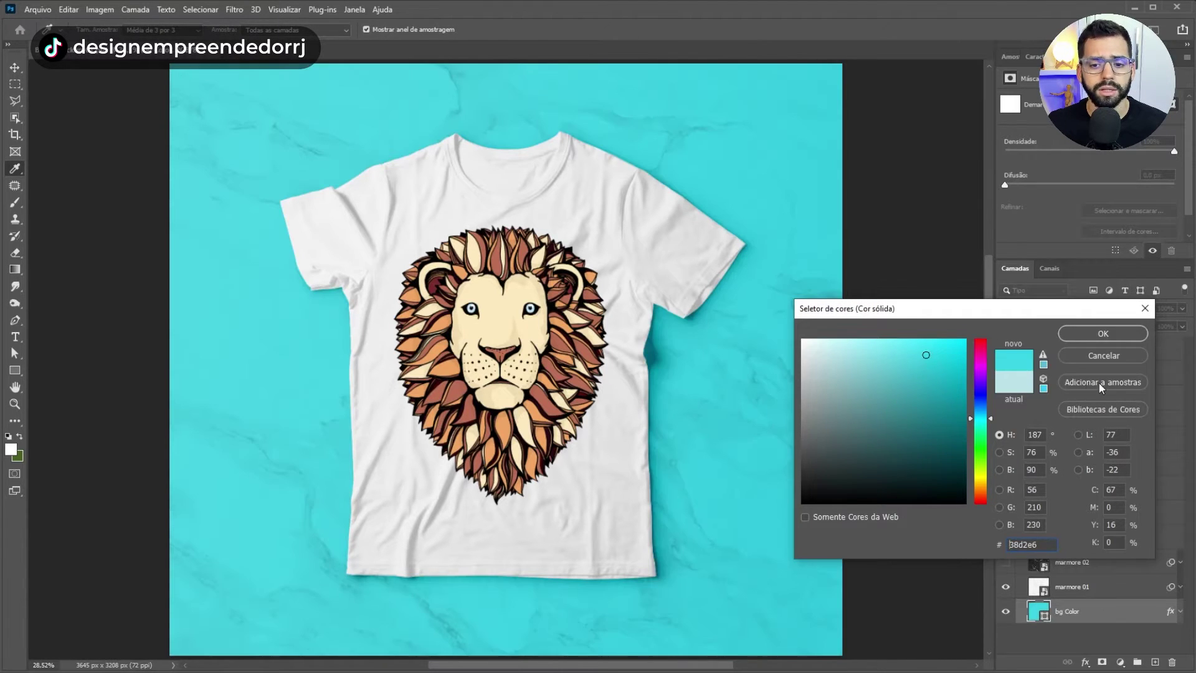
pyautogui.click(1103, 355)
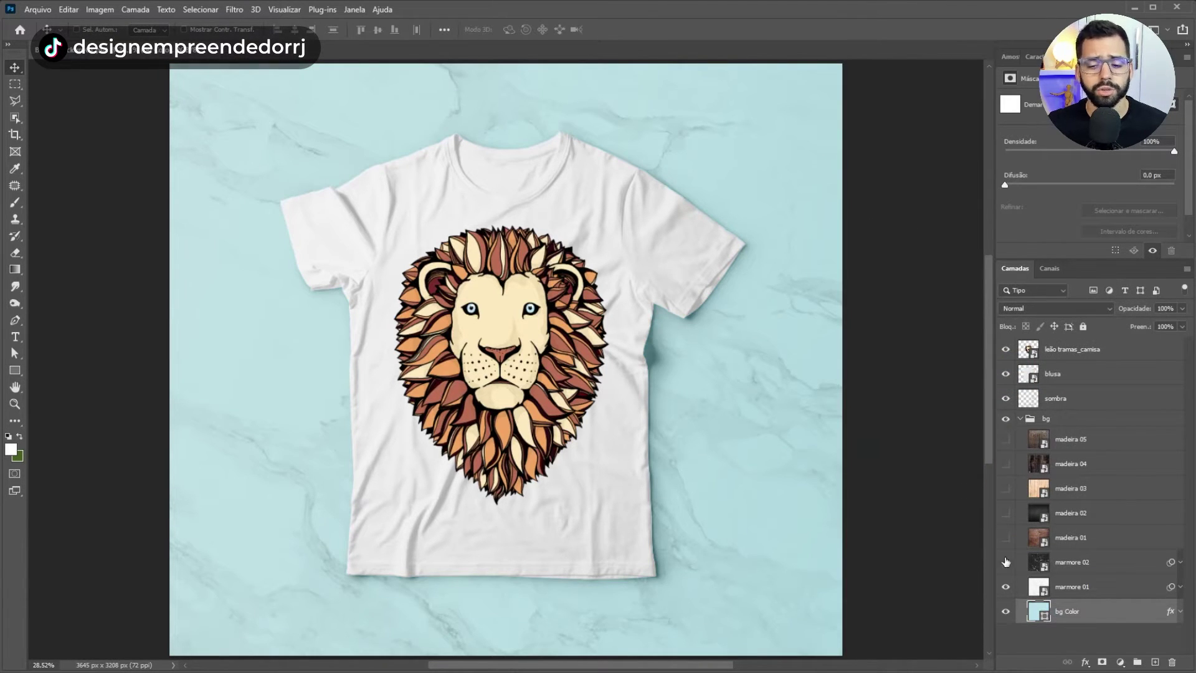
pyautogui.click(1005, 587)
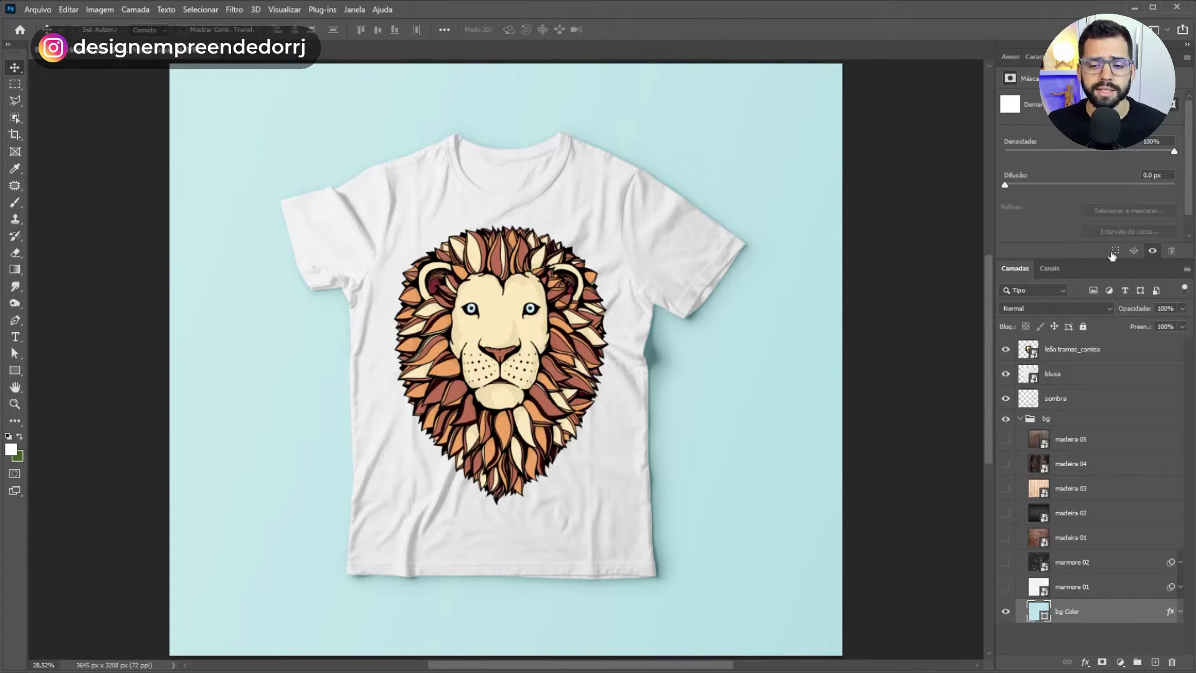
pyautogui.click(1019, 419)
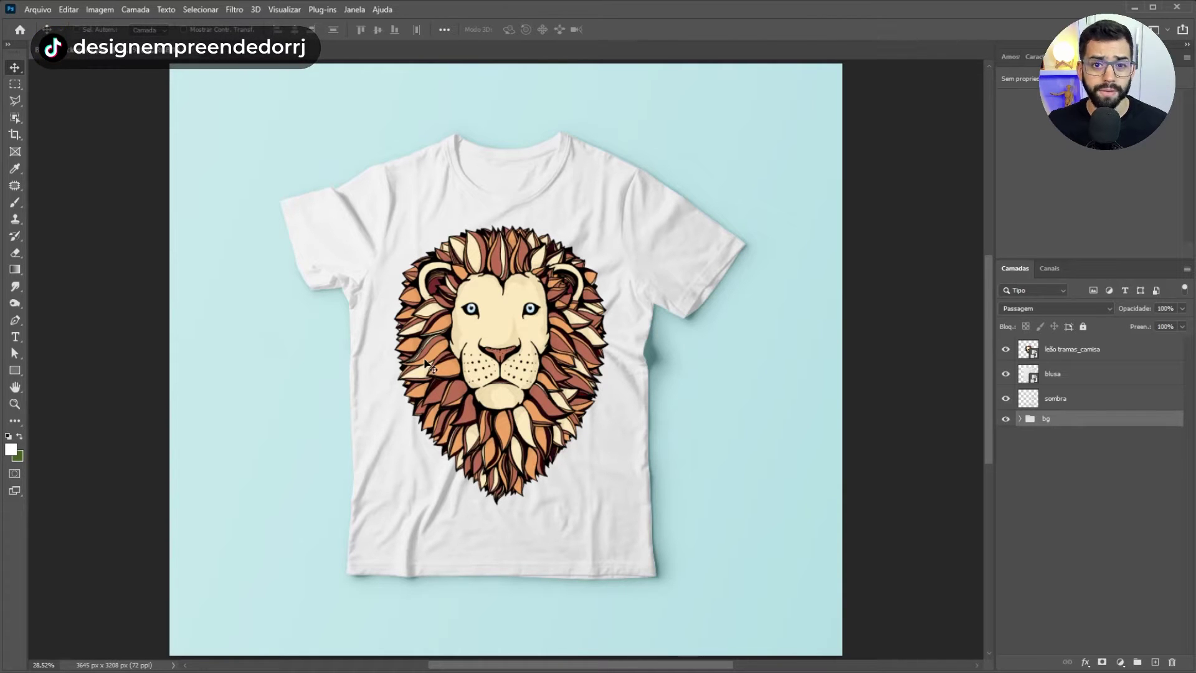
# Set the leão tramas_camisa layer's blend mode to Multiplicação and fit the mockup in view
pyautogui.scroll(3, 430, 368)
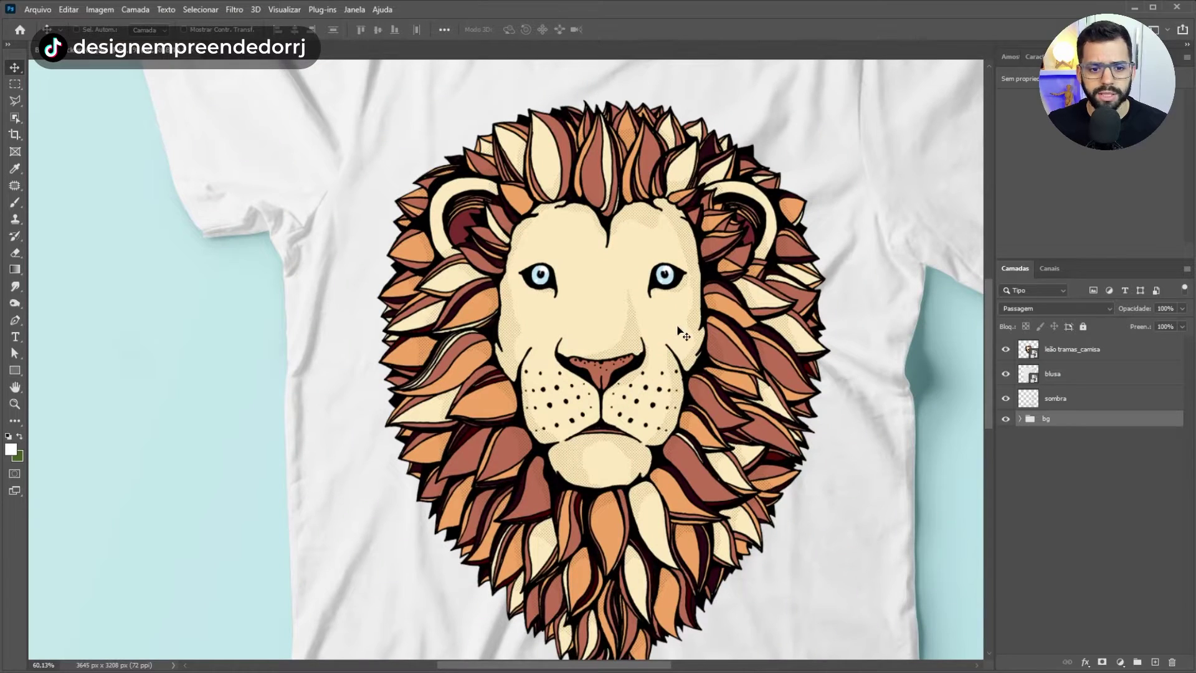
pyautogui.scroll(-1, 681, 332)
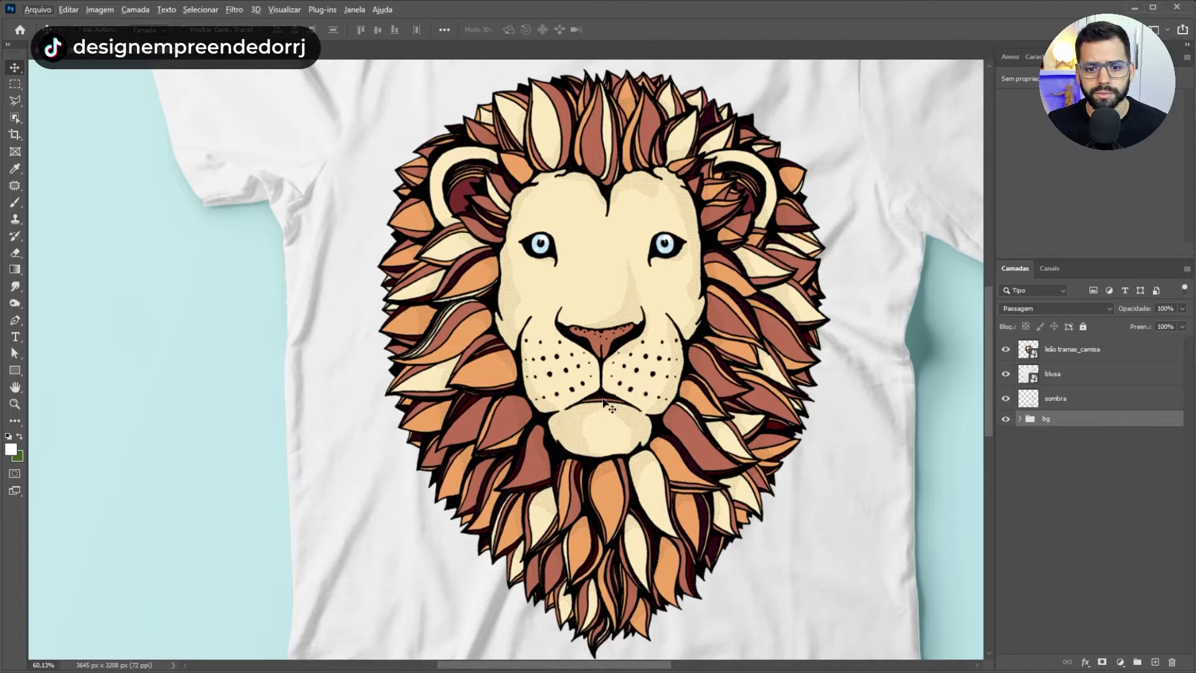
pyautogui.scroll(1, 603, 400)
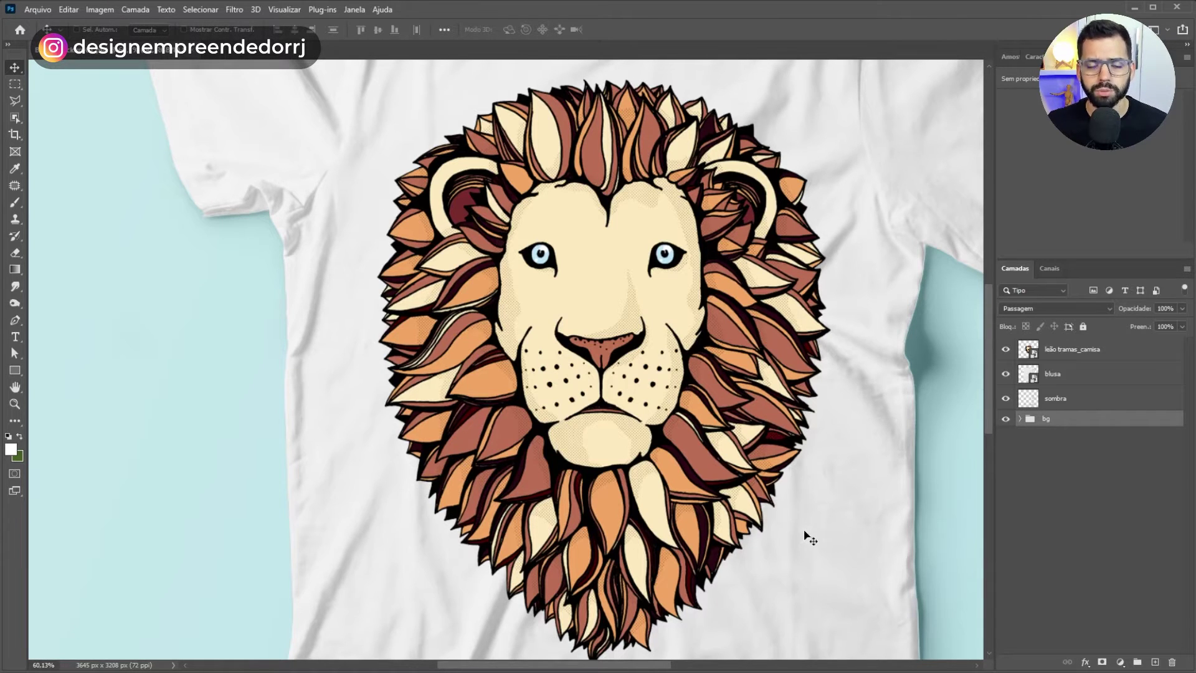
pyautogui.click(1060, 347)
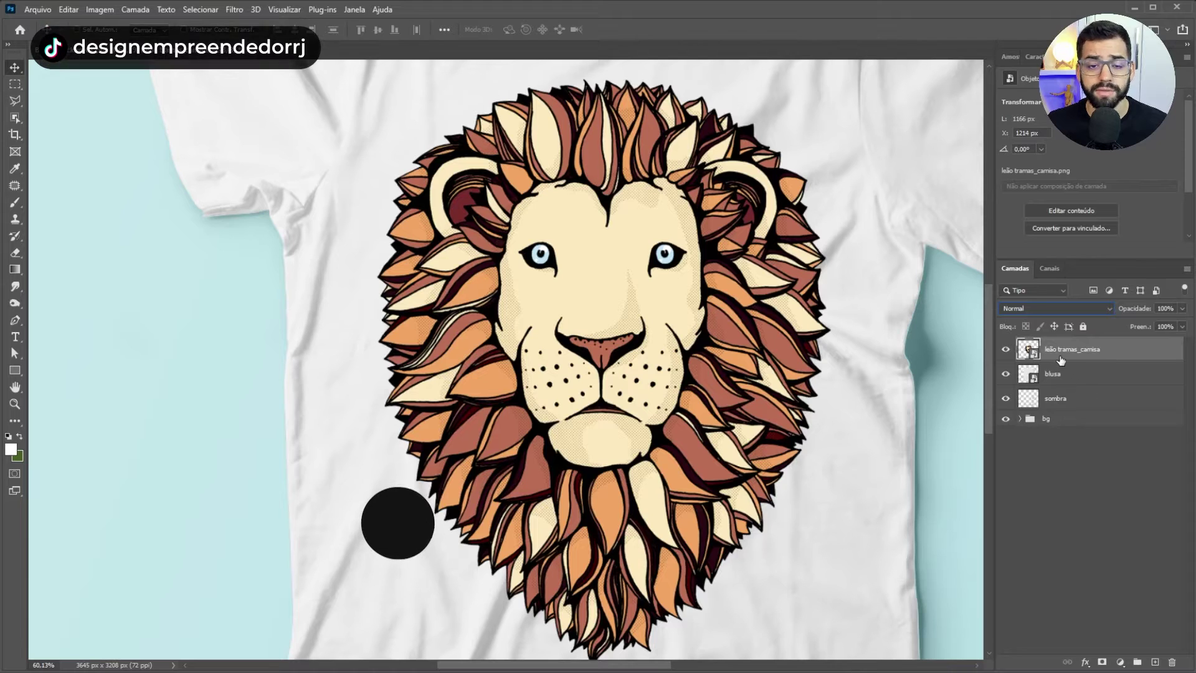
pyautogui.click(1052, 307)
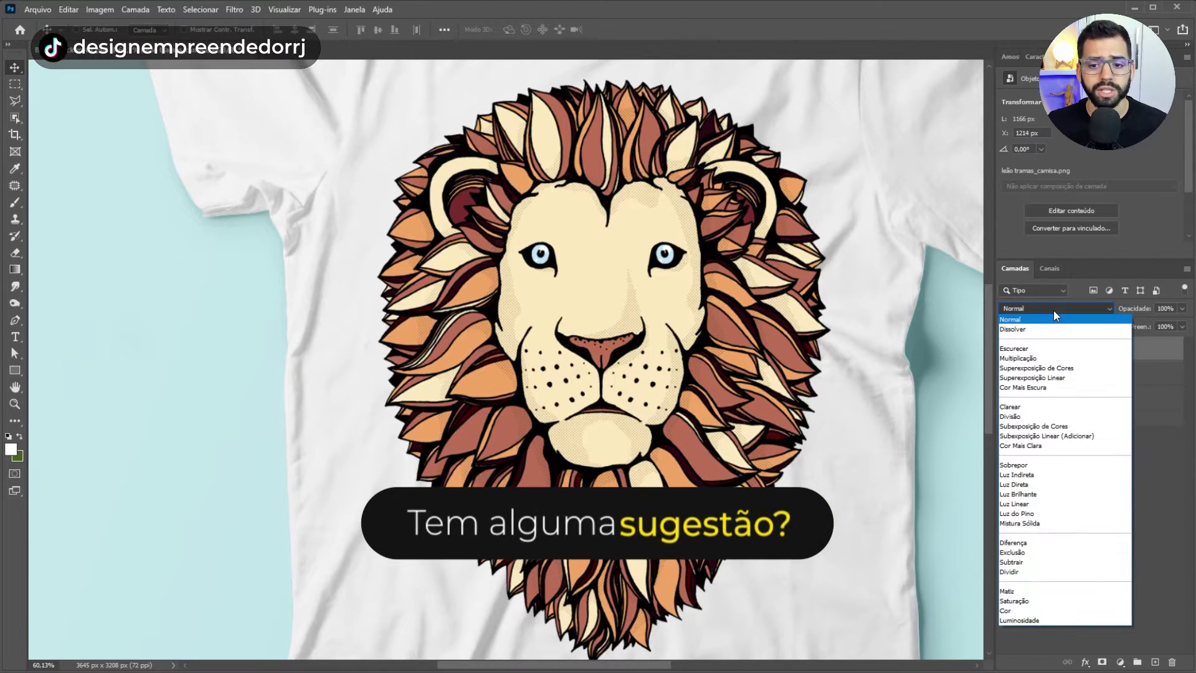
pyautogui.click(1050, 358)
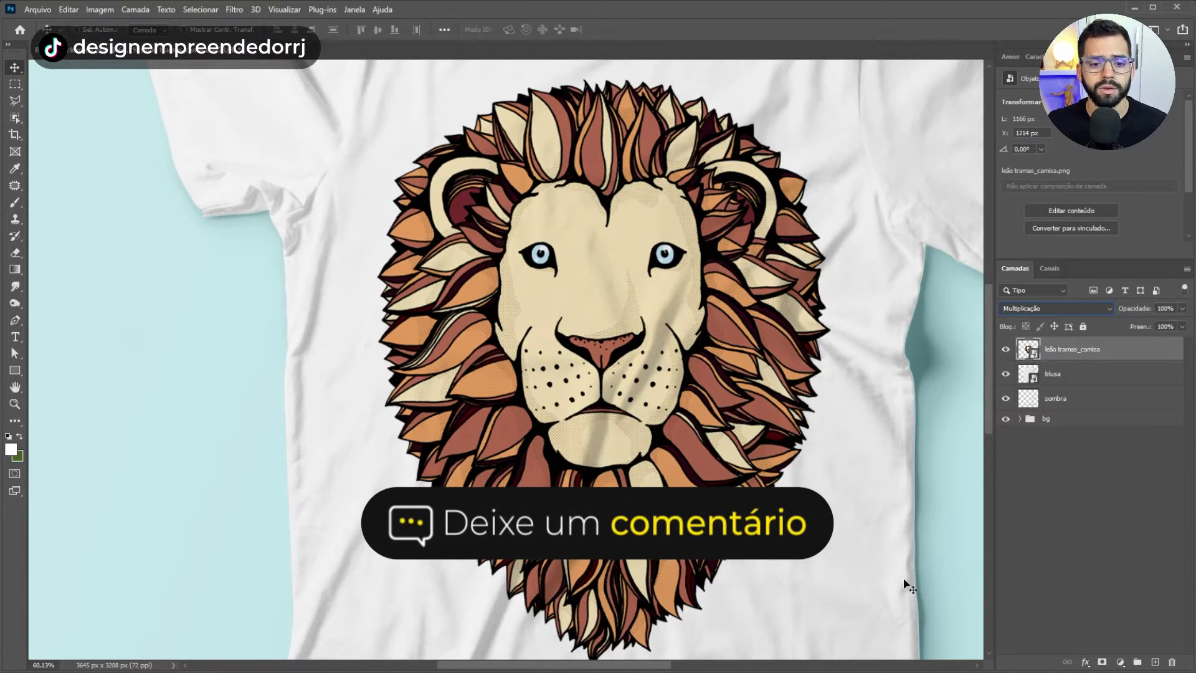
pyautogui.hotkey('ctrl', '0')
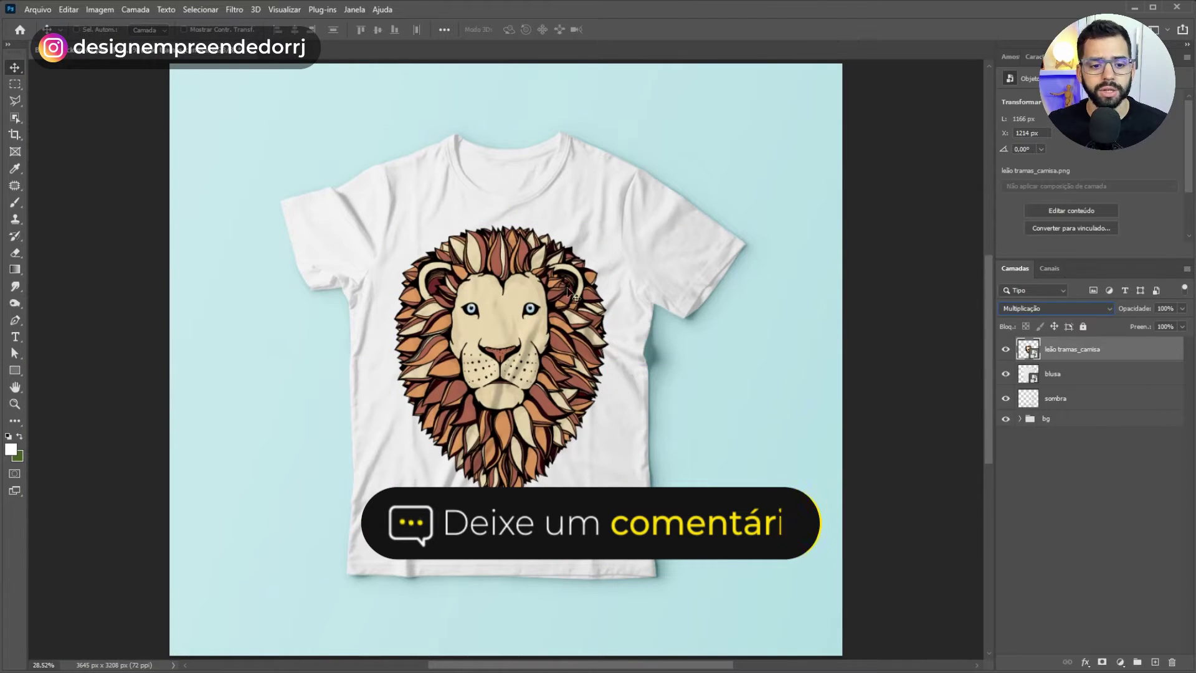
# Split the Blend If Underlying Layer white slider to about 236/255 on the lion layer
pyautogui.click(1071, 482)
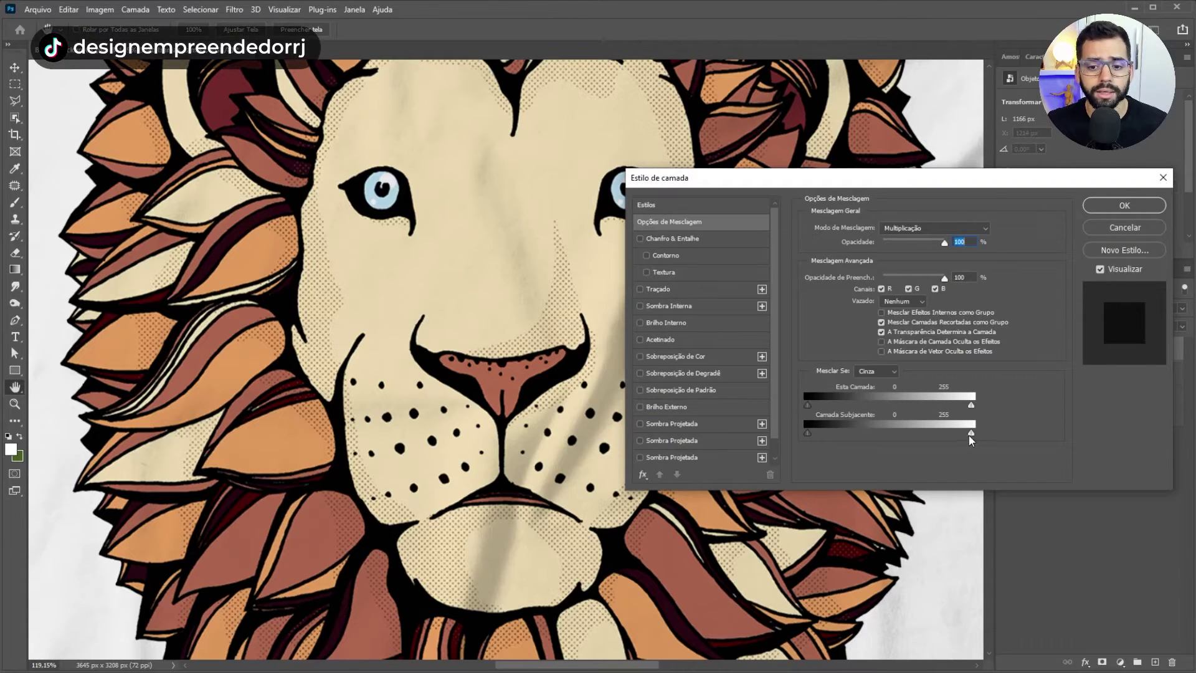
pyautogui.keyDown('alt'); pyautogui.moveTo(969, 434); pyautogui.dragTo(958, 435); pyautogui.keyUp('alt')
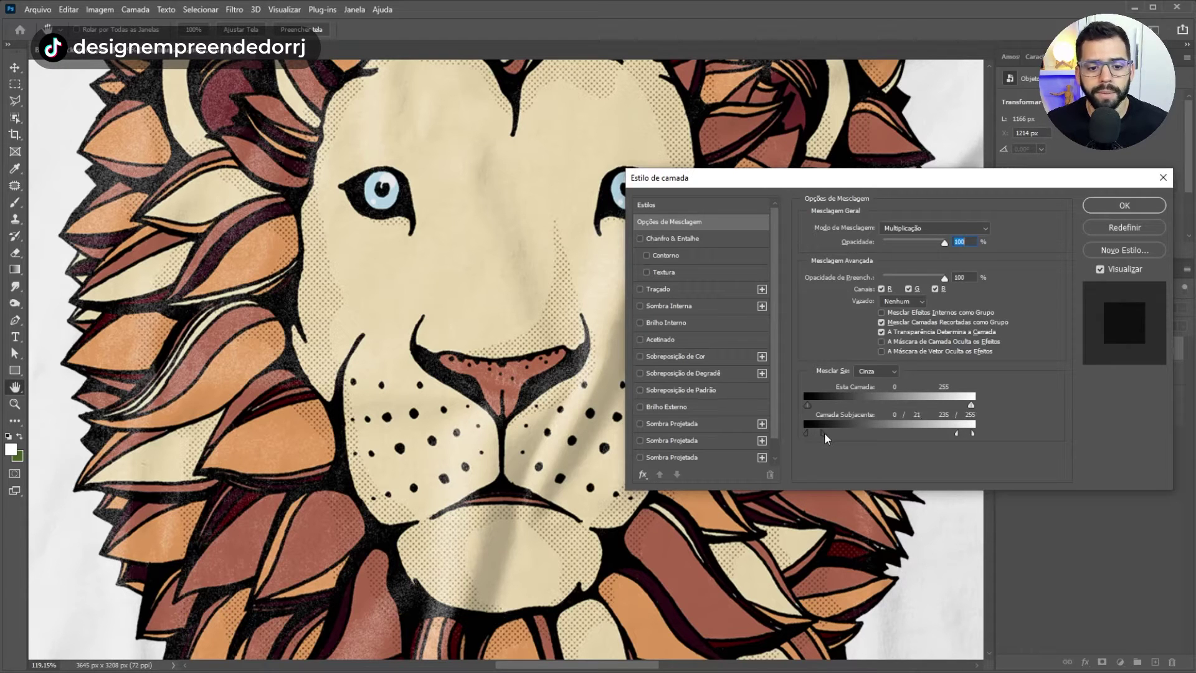
pyautogui.moveTo(849, 435)
pyautogui.mouseDown()
pyautogui.moveTo(968, 419)
pyautogui.moveTo(925, 428)
pyautogui.mouseUp()
pyautogui.moveTo(806, 433)
pyautogui.mouseDown()
pyautogui.moveTo(920, 428)
pyautogui.moveTo(827, 428)
pyautogui.mouseUp()
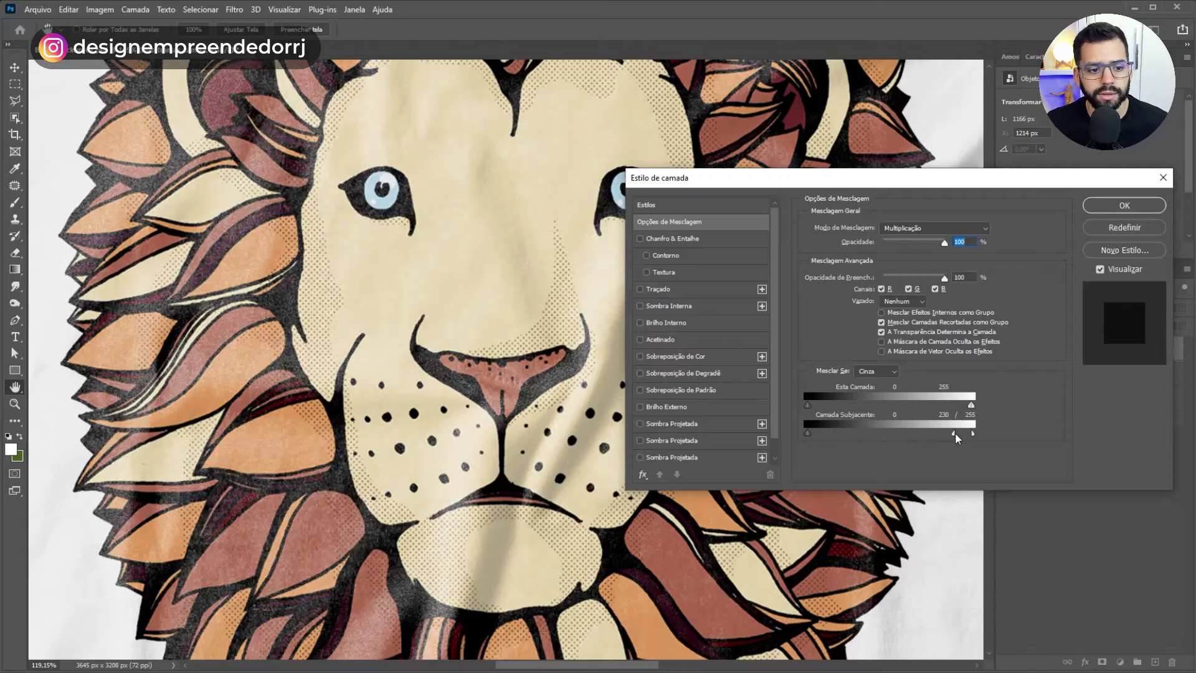
pyautogui.moveTo(954, 432)
pyautogui.mouseDown()
pyautogui.moveTo(928, 431)
pyautogui.moveTo(959, 439)
pyautogui.mouseUp()
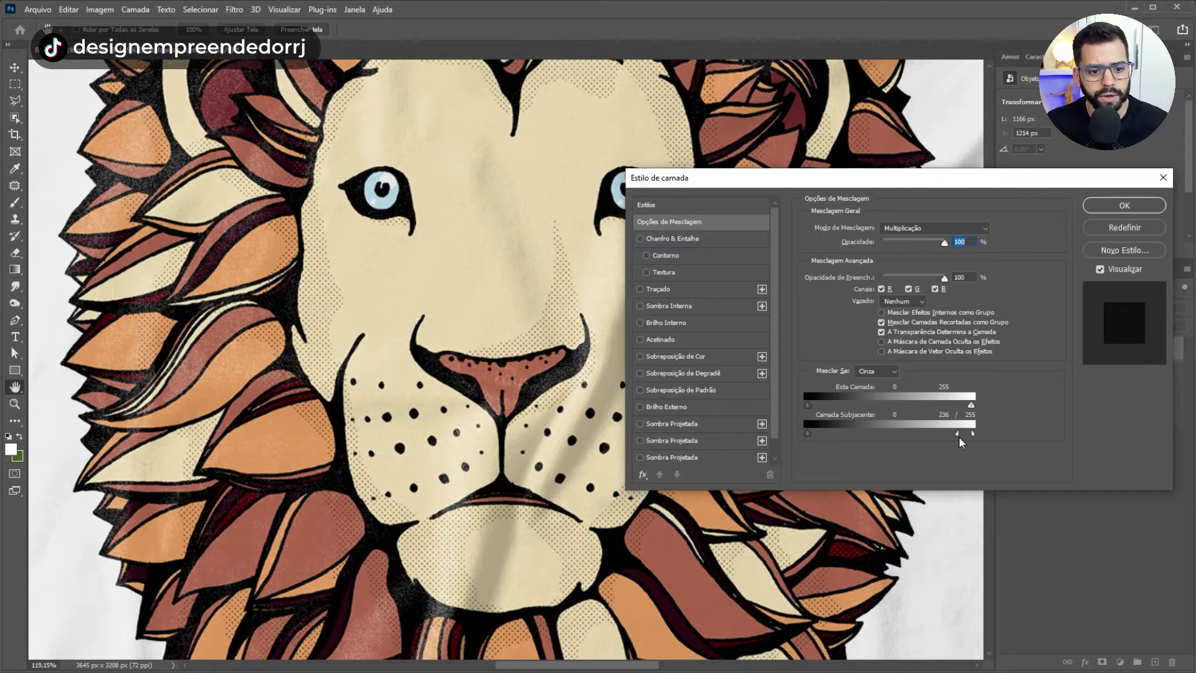
pyautogui.click(1112, 208)
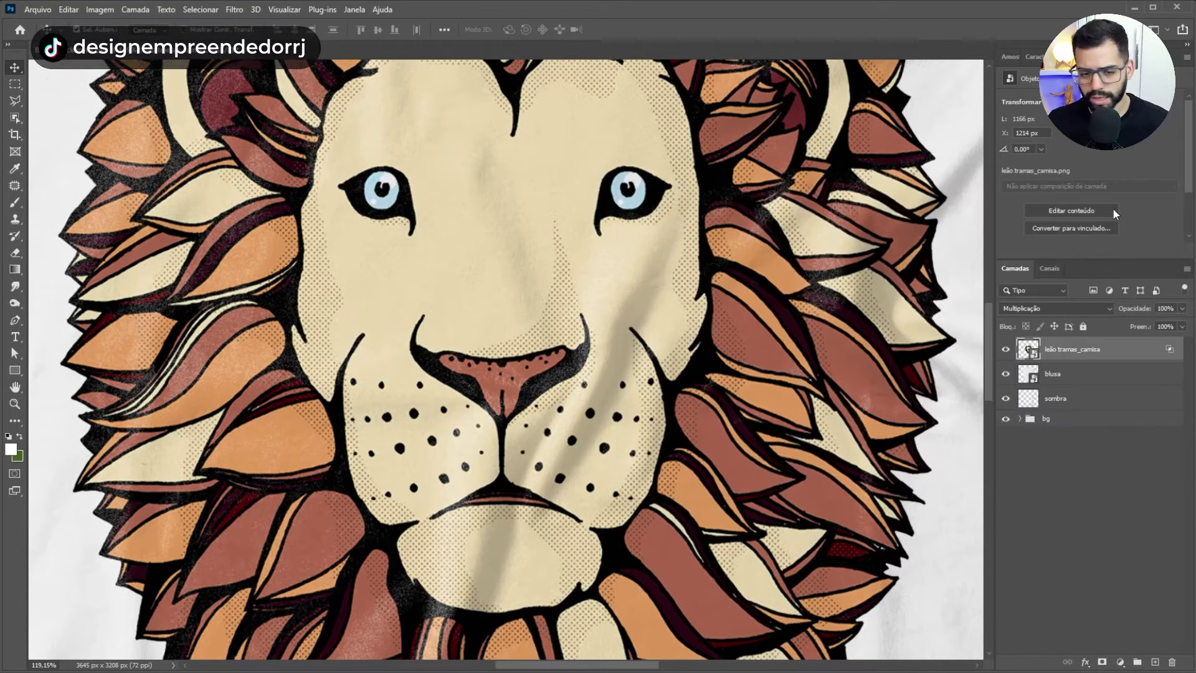
# Nudge the lion slightly, zoom out to the whole shirt, and hide the lion layer
pyautogui.hotkey('ctrl', '1')
pyautogui.moveTo(880, 374); pyautogui.dragTo(876, 375)
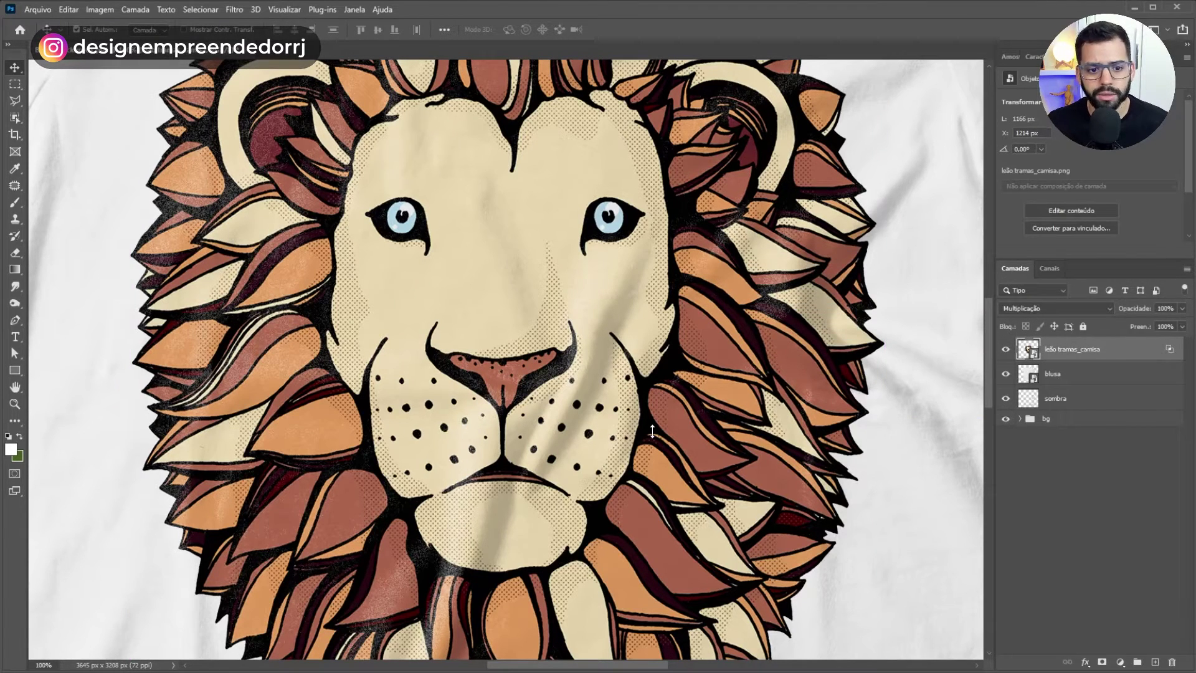
pyautogui.press('z')
pyautogui.moveTo(652, 430)
pyautogui.mouseDown()
pyautogui.moveTo(894, 352)
pyautogui.moveTo(477, 364)
pyautogui.moveTo(556, 429)
pyautogui.mouseUp()
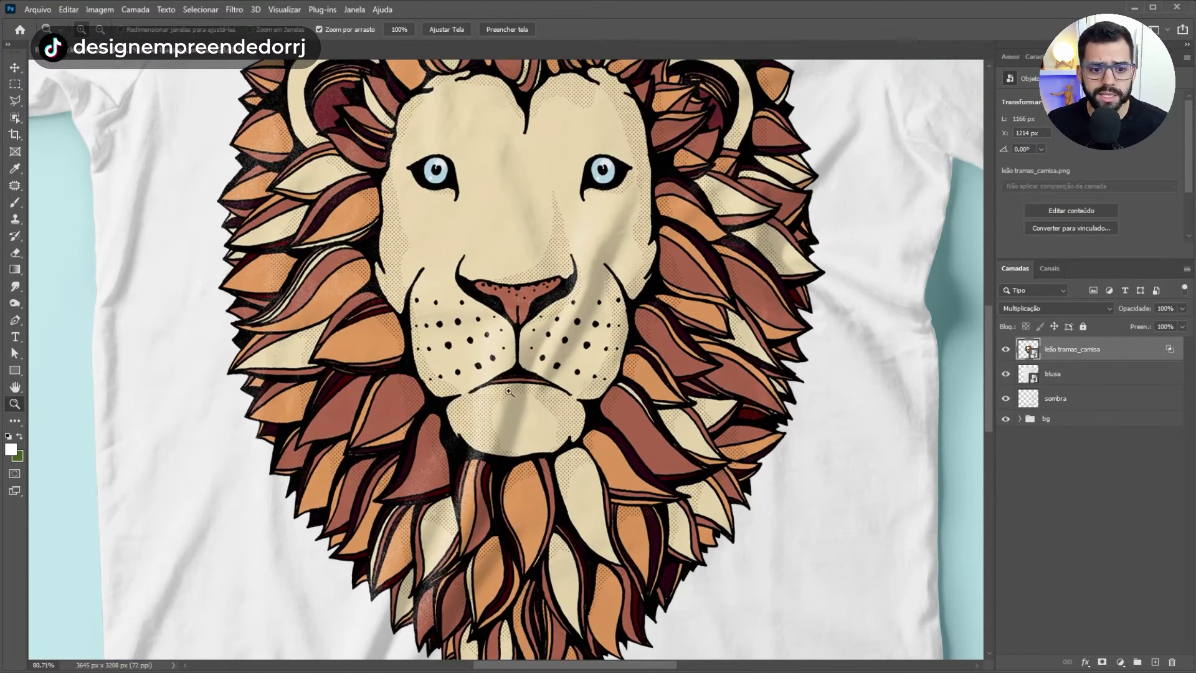
pyautogui.moveTo(583, 334); pyautogui.dragTo(468, 300)
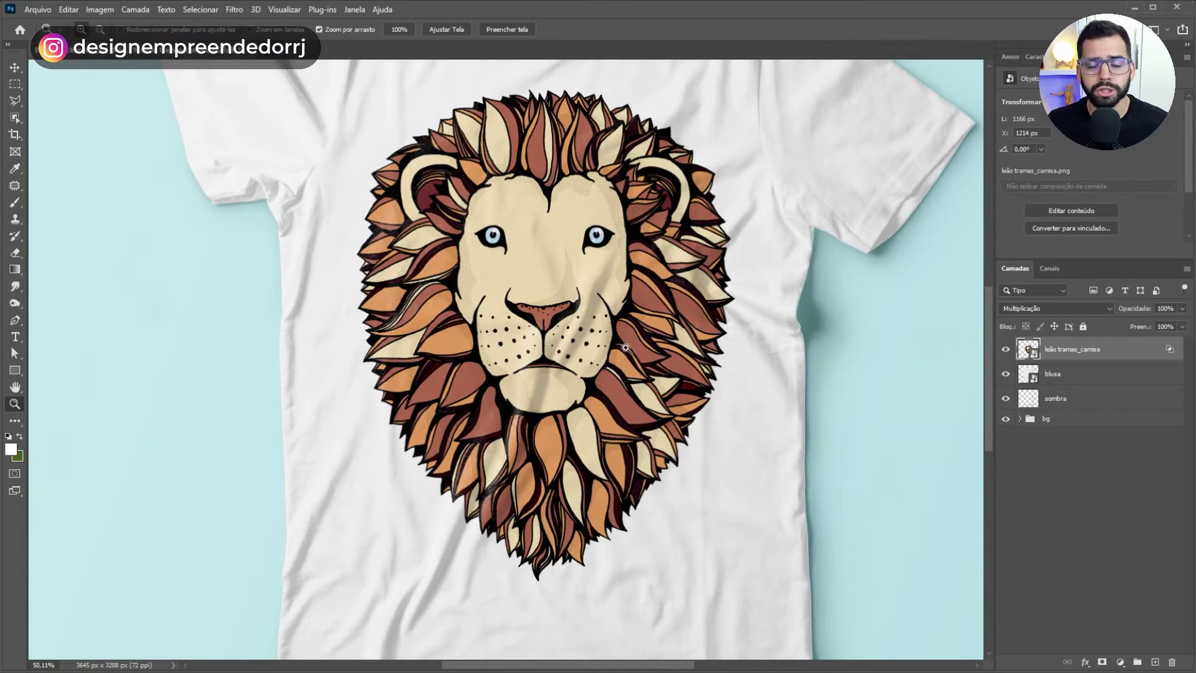
pyautogui.click(1005, 348)
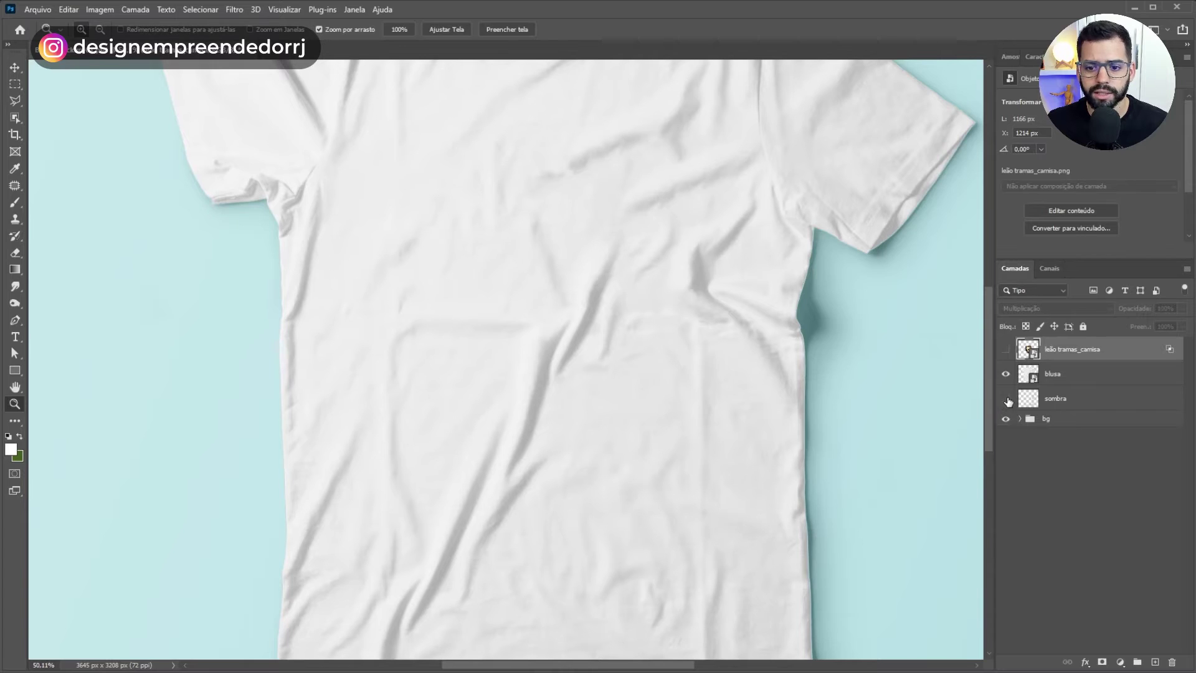
# Hide the sombra and bg layers and desaturate the blusa layer with Hue/Saturation at -100
pyautogui.moveTo(1008, 401); pyautogui.dragTo(1005, 418)
pyautogui.moveTo(753, 346); pyautogui.dragTo(748, 358)
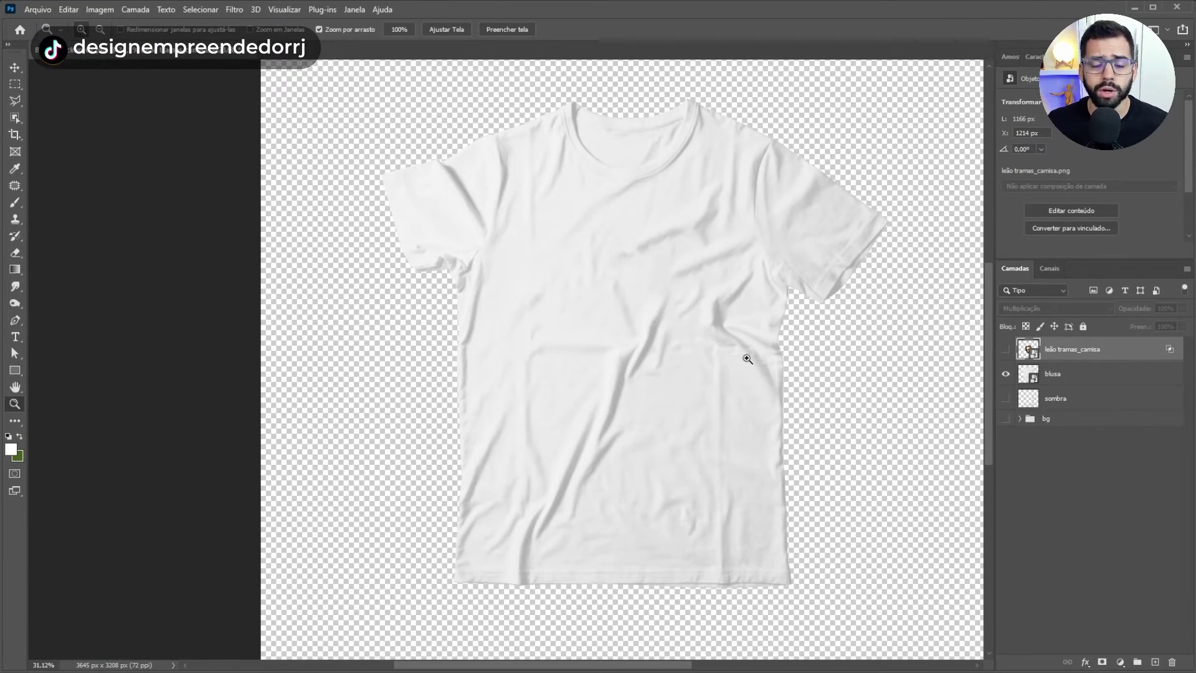
pyautogui.click(1066, 377)
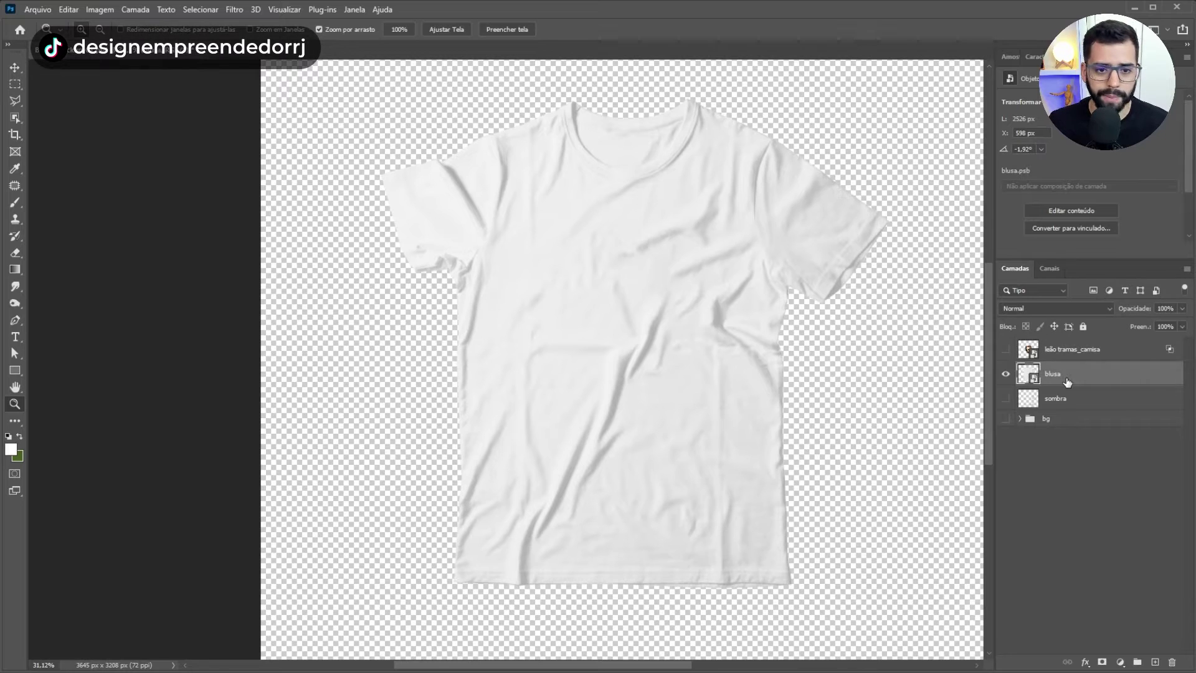
pyautogui.hotkey('ctrl', 'u')
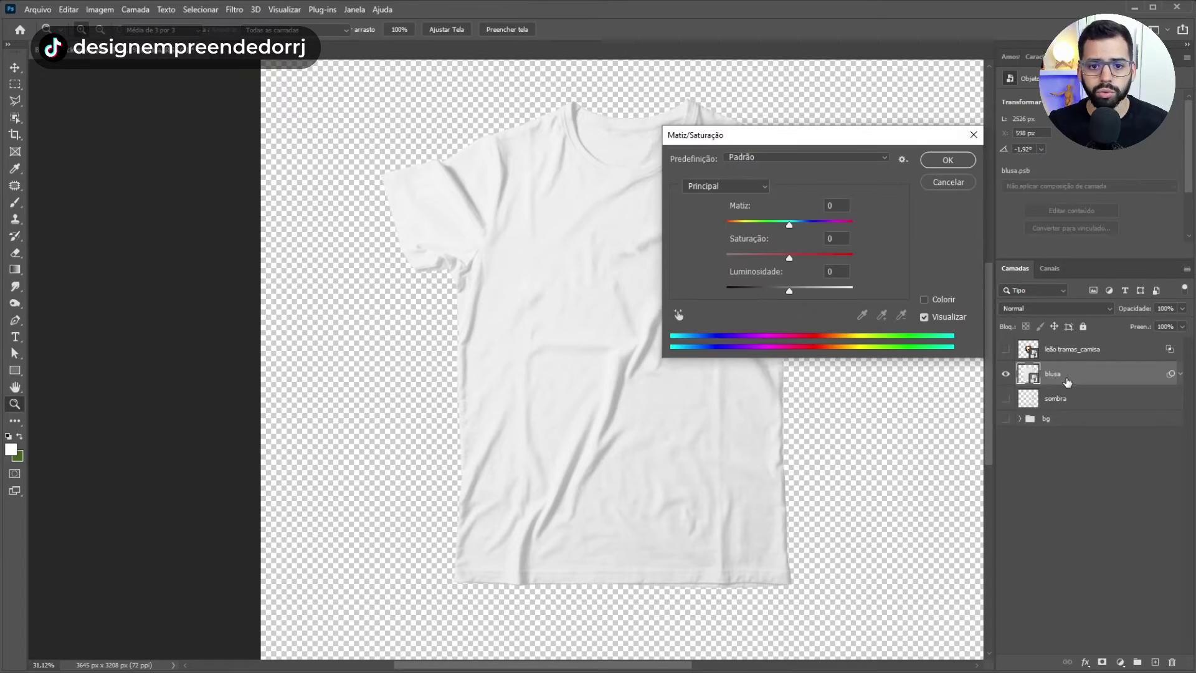
pyautogui.moveTo(789, 255); pyautogui.dragTo(649, 261)
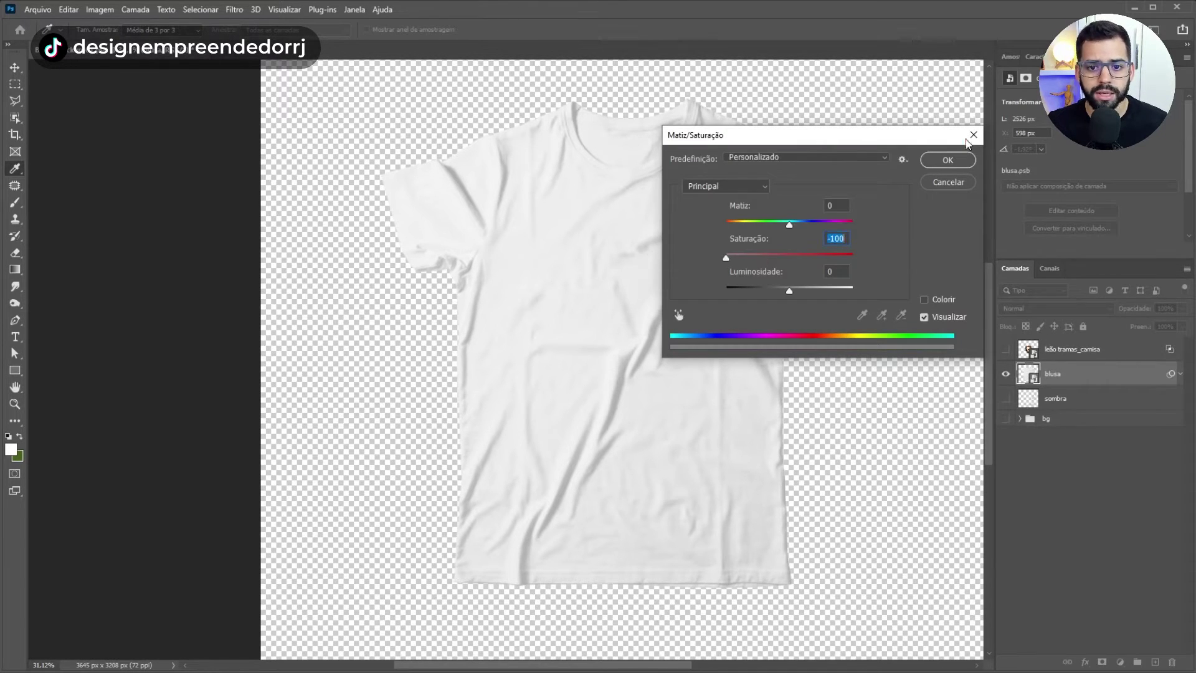
pyautogui.click(948, 162)
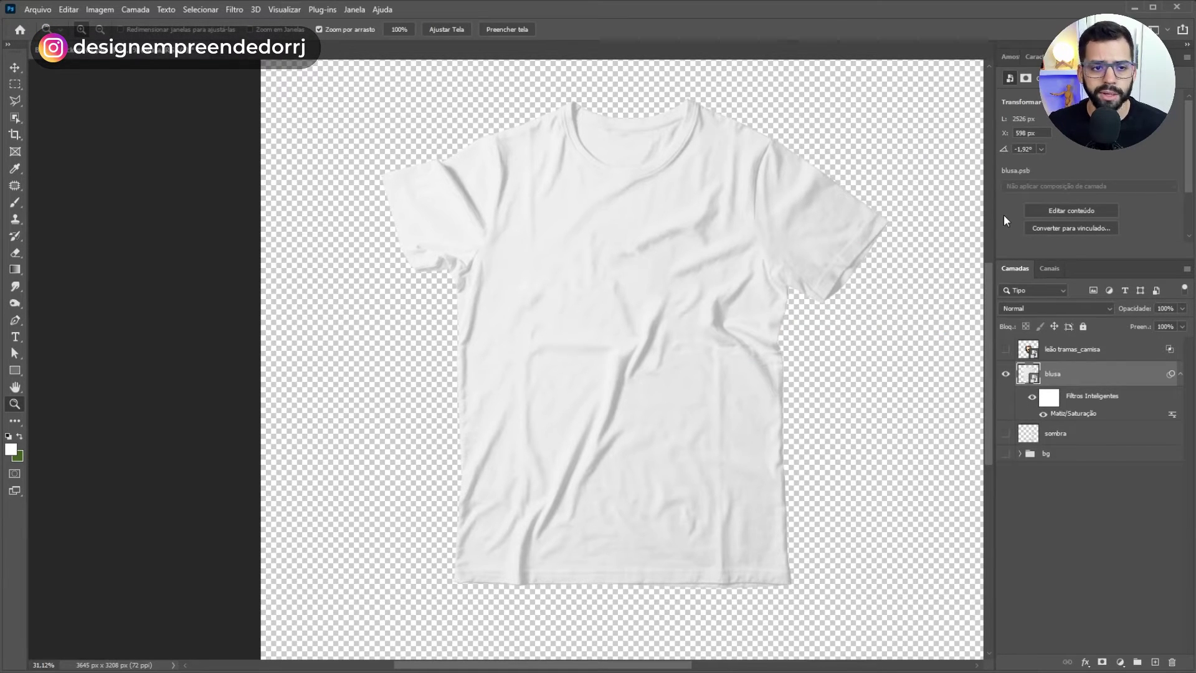
pyautogui.click(38, 9)
# Save a copy named distorção, then make the bg and lion layers visible again
pyautogui.click(68, 158)
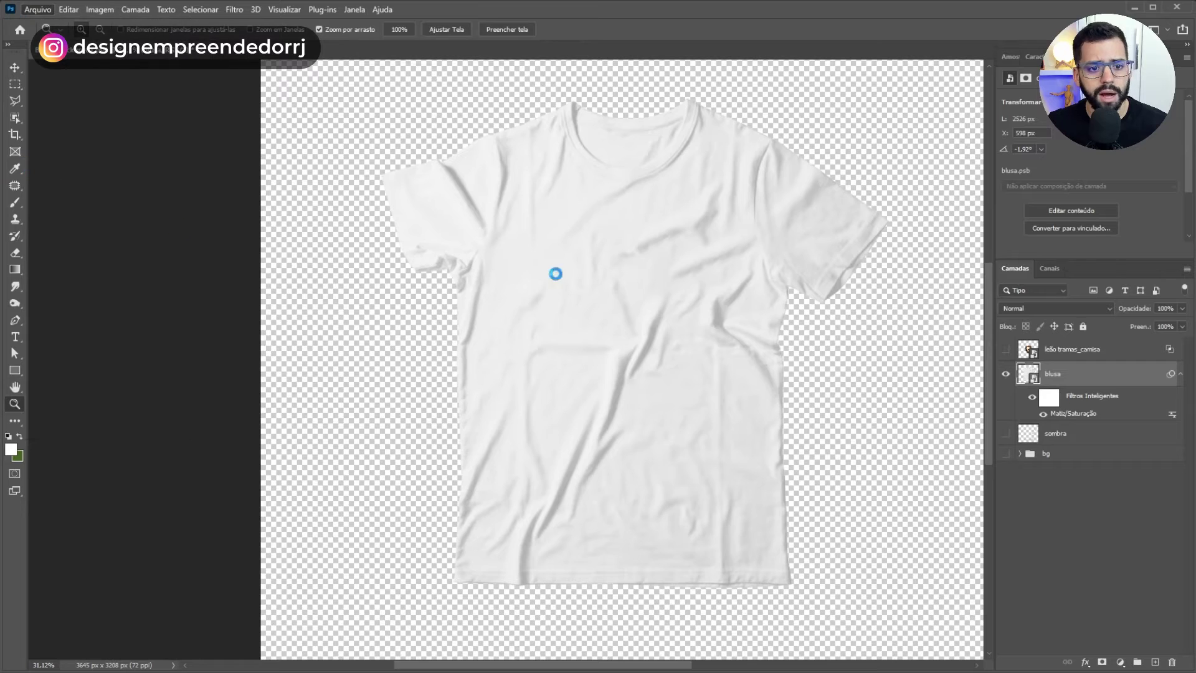
pyautogui.write('distorção')
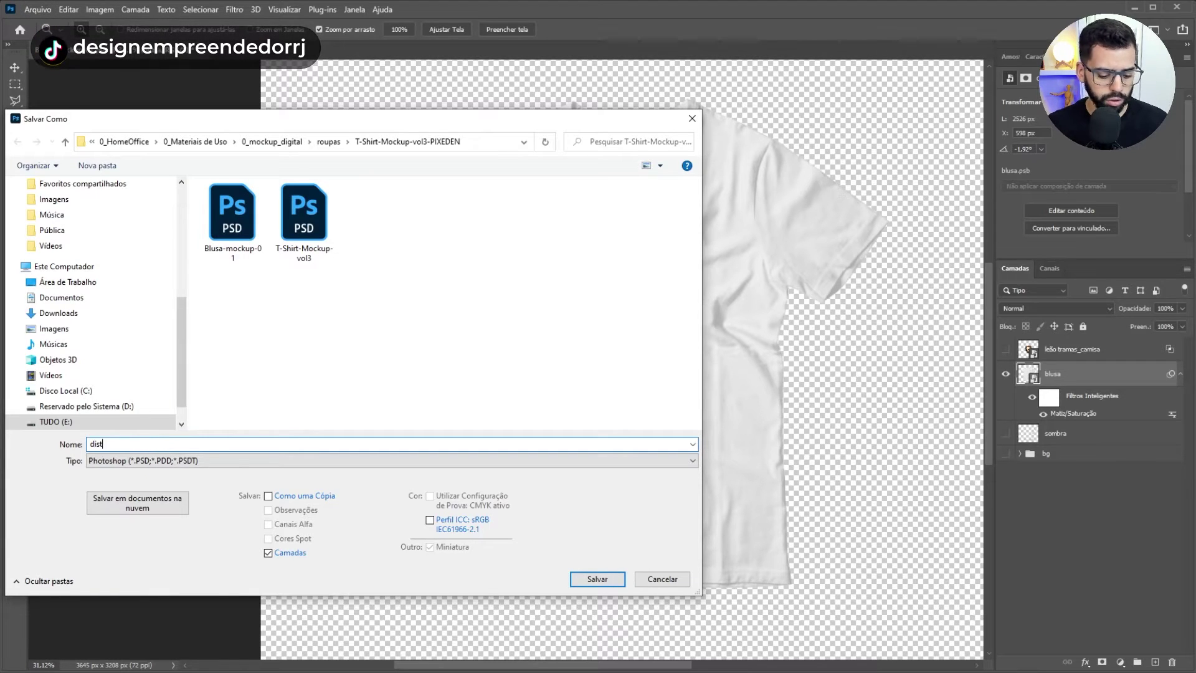
pyautogui.click(268, 495)
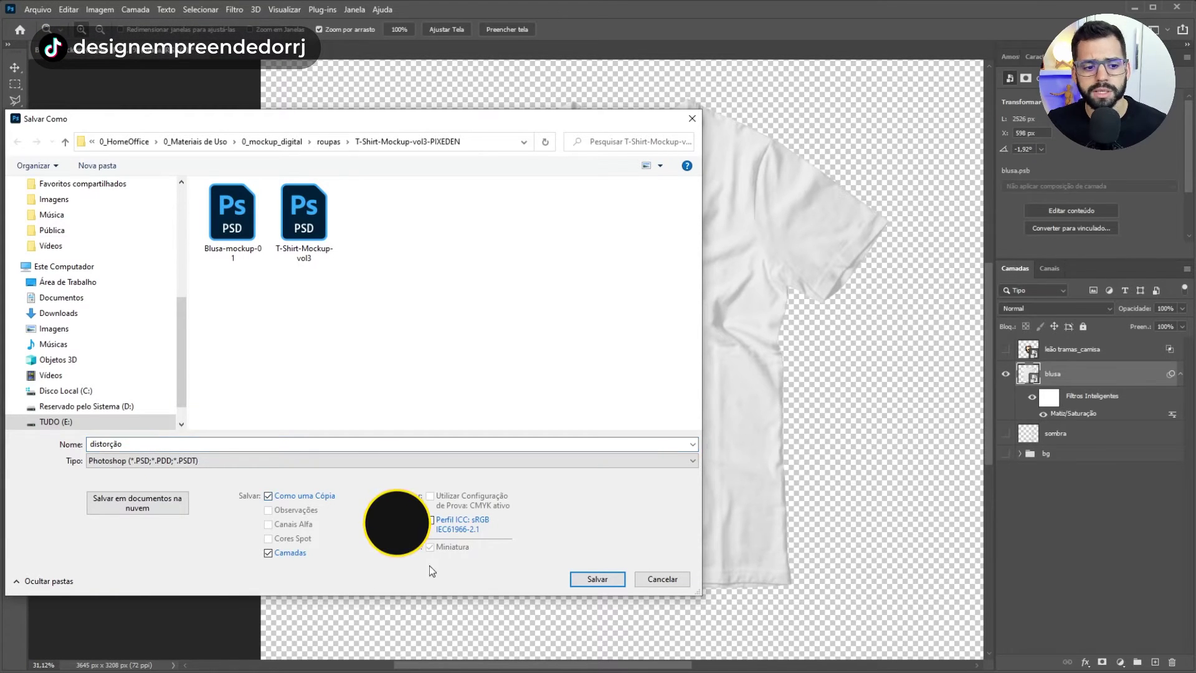
pyautogui.click(596, 579)
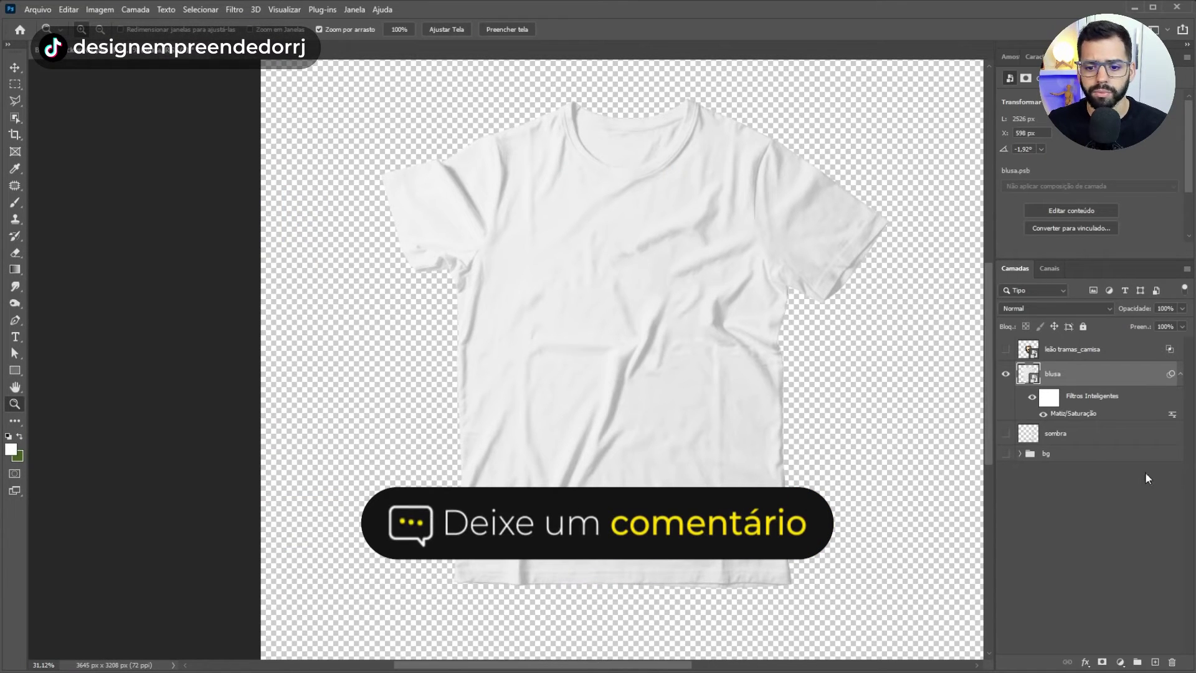
pyautogui.click(1005, 453)
pyautogui.click(1006, 349)
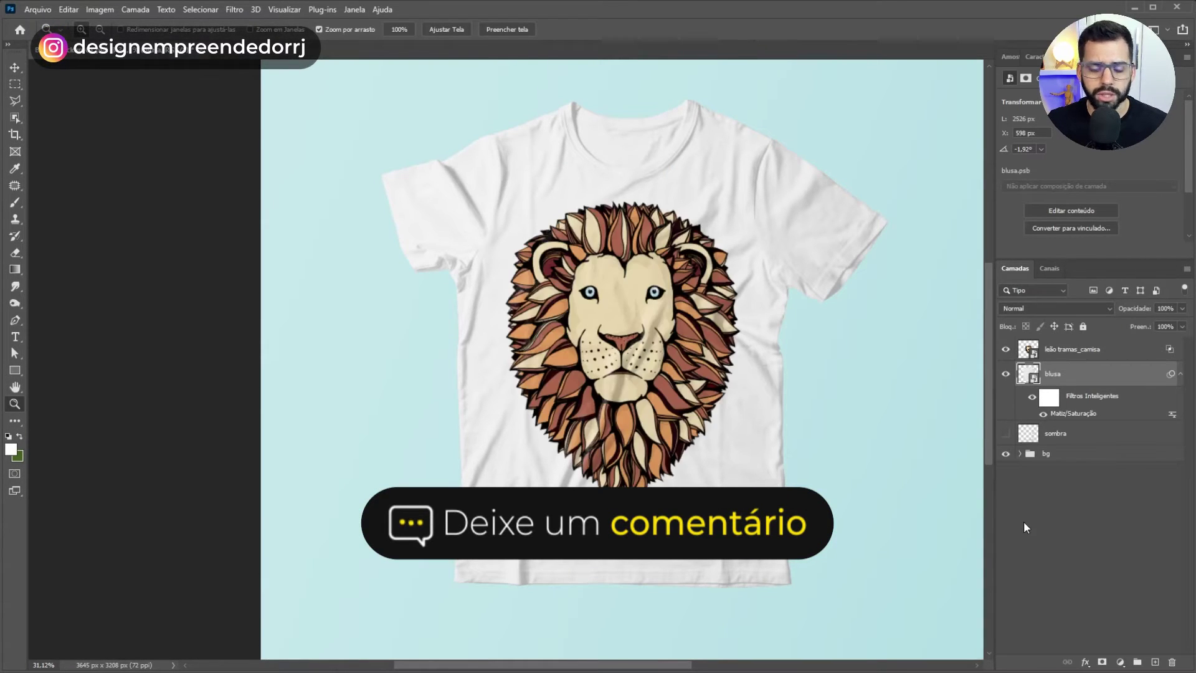
# Show sombra again and apply Displace at scale 10/10 to the lion using distorção.psd
pyautogui.click(1005, 434)
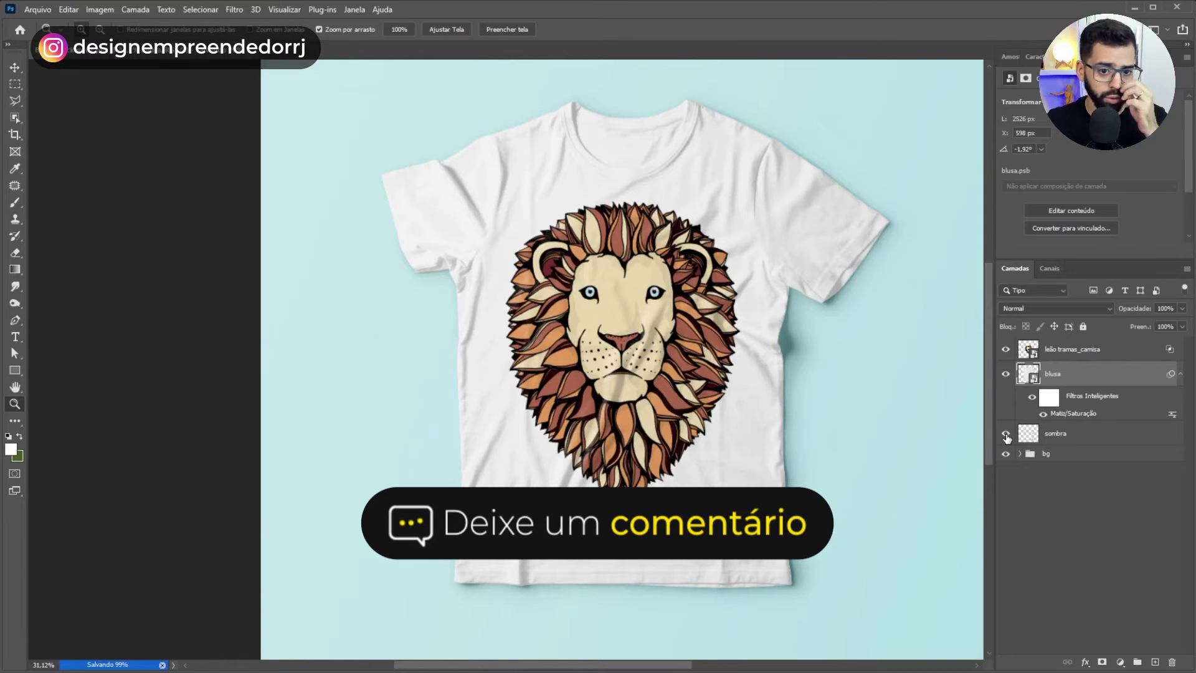
pyautogui.hotkey('ctrl', '+')
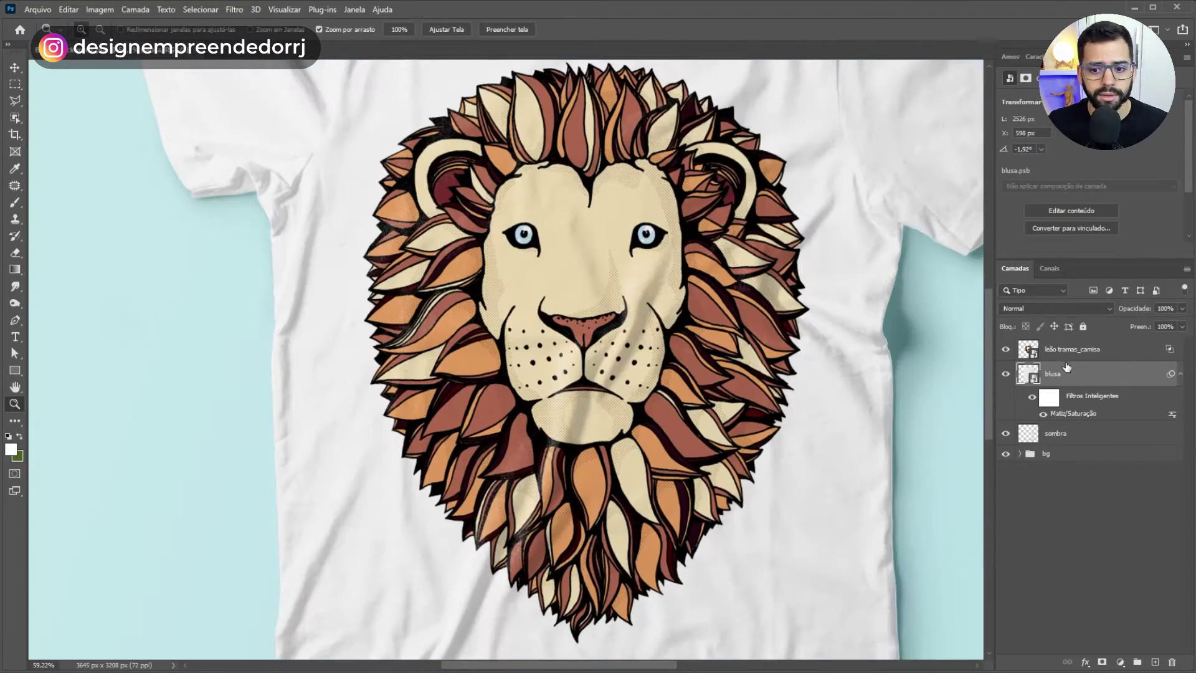
pyautogui.click(1068, 350)
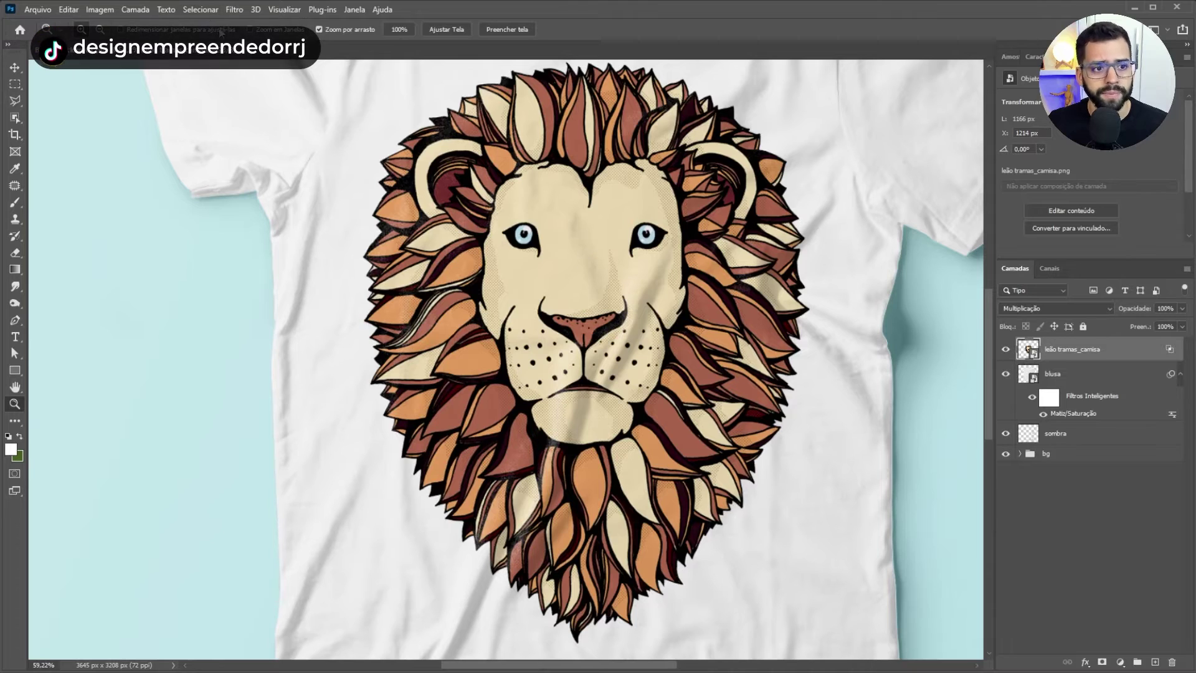
pyautogui.click(235, 9)
pyautogui.moveTo(250, 187)
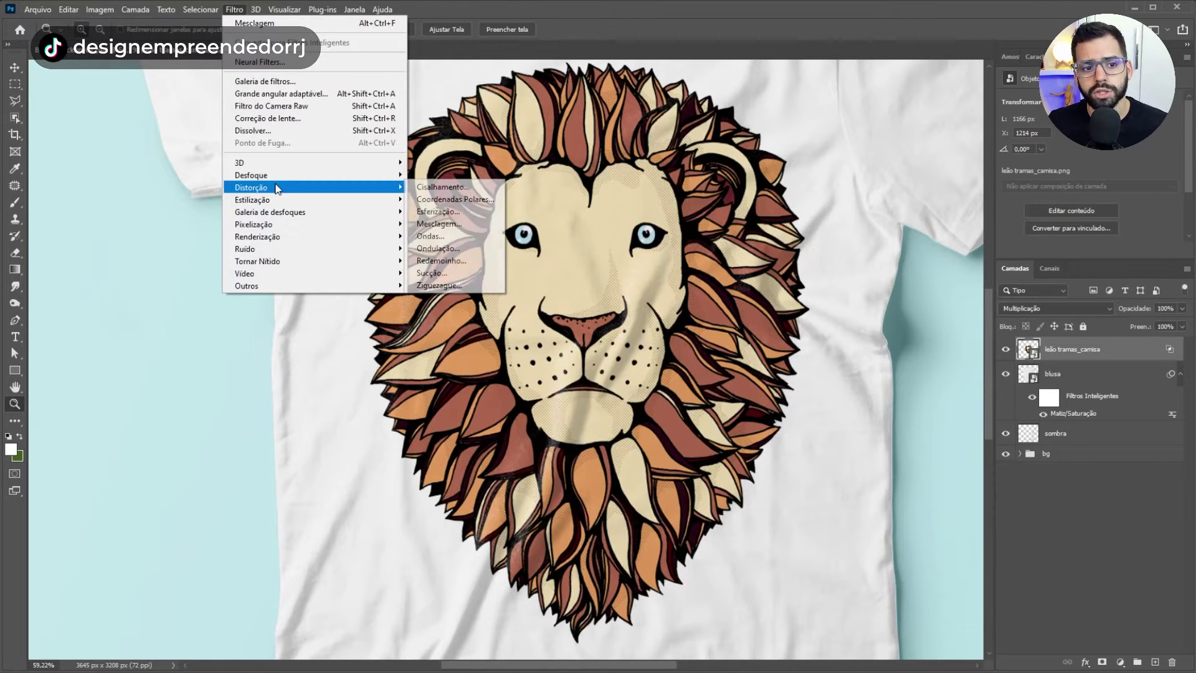
pyautogui.click(447, 225)
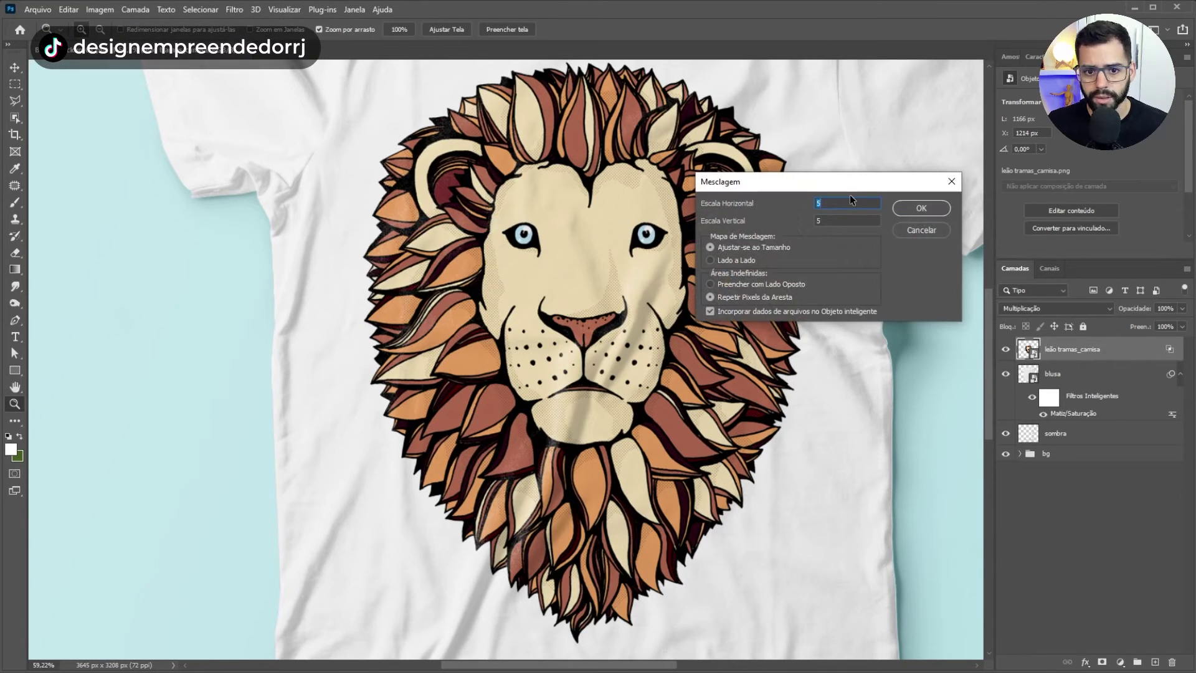
pyautogui.press('Tab')
pyautogui.write('10')
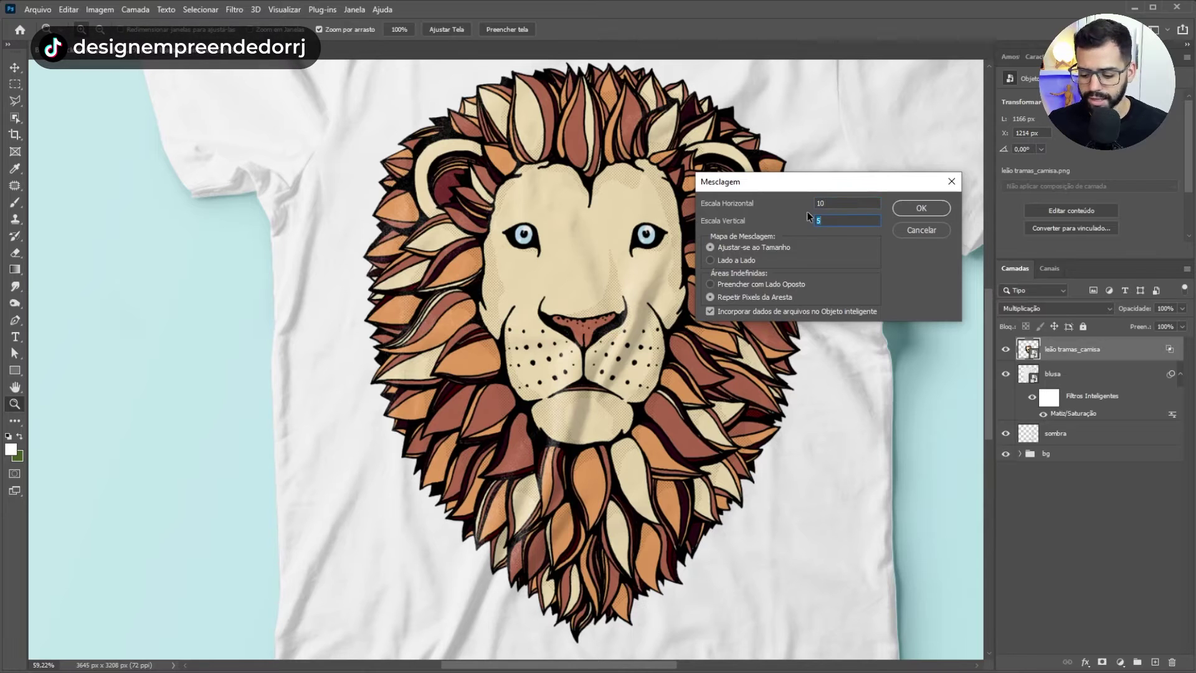
pyautogui.click(912, 209)
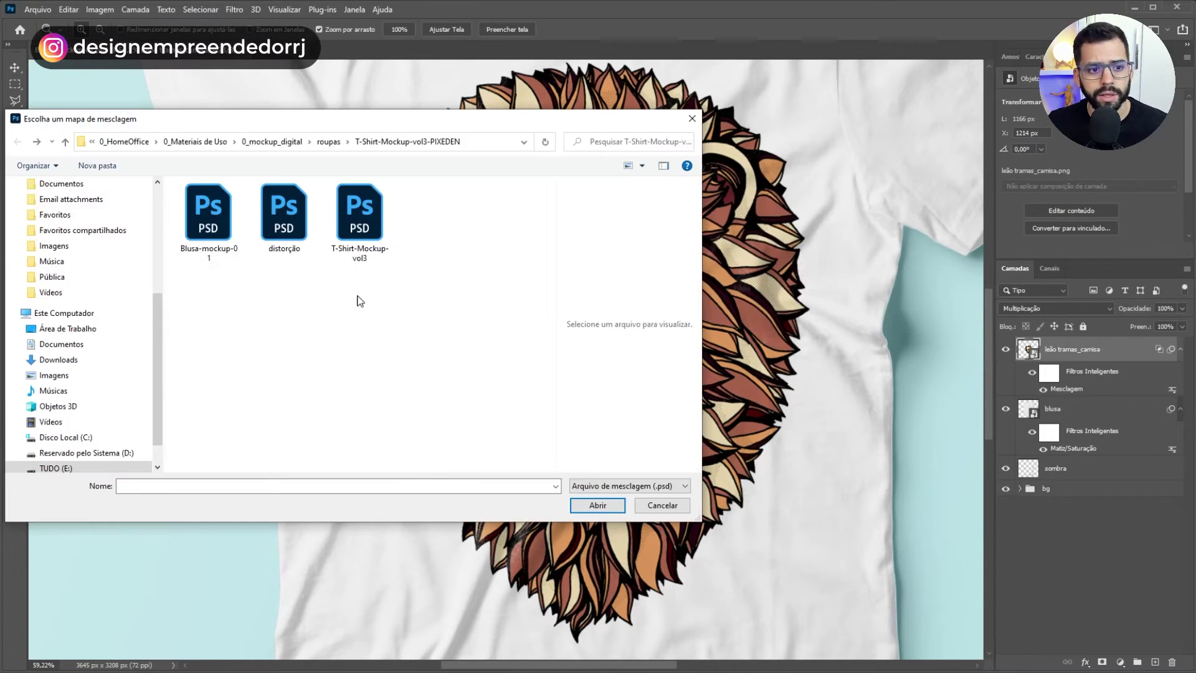
pyautogui.click(285, 233)
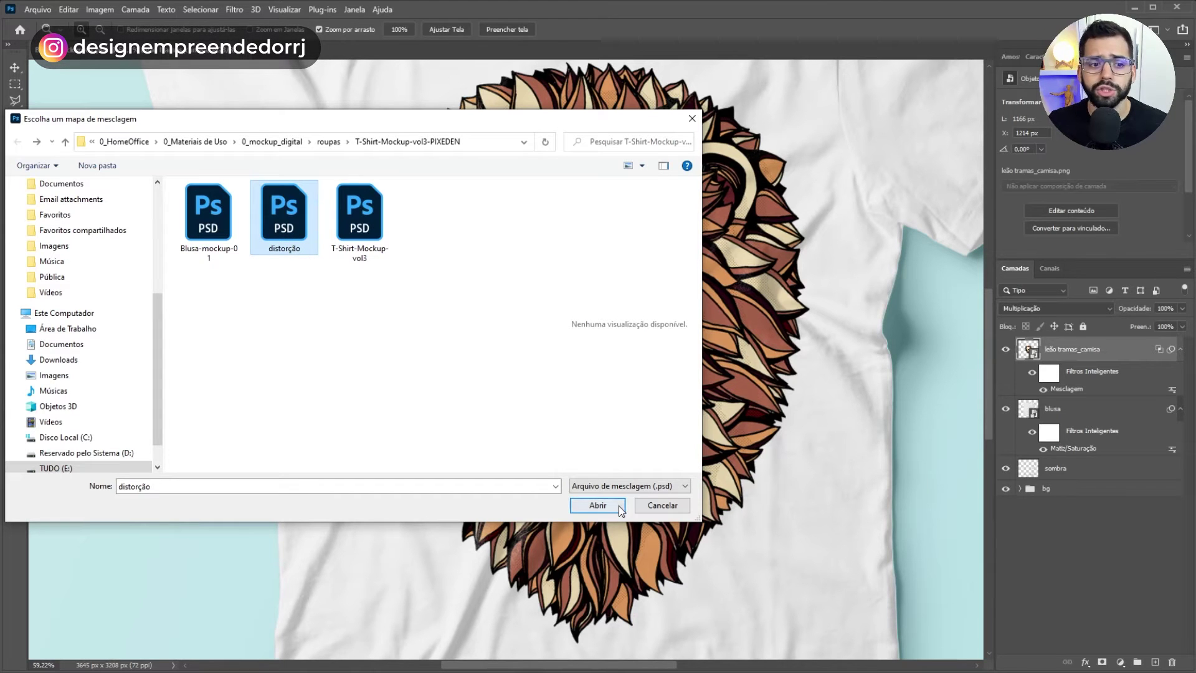
pyautogui.click(590, 506)
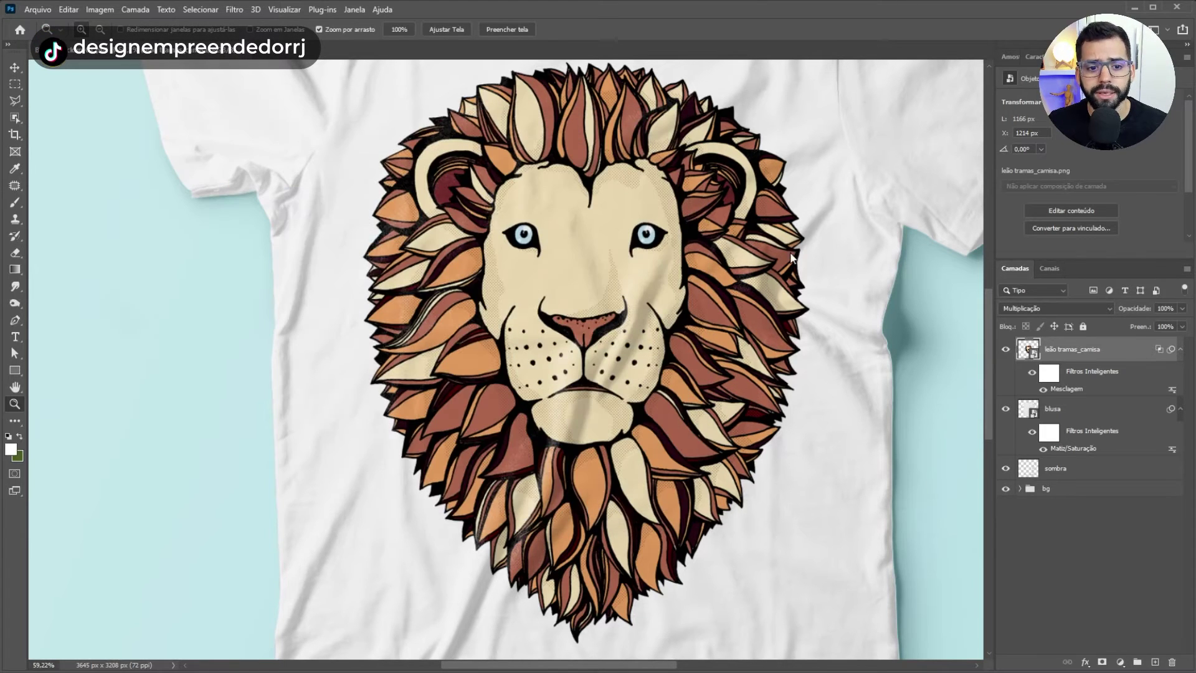
# Zoom in to compare the lion with and without displacement, then undo the smart filter
pyautogui.moveTo(647, 331); pyautogui.dragTo(948, 490)
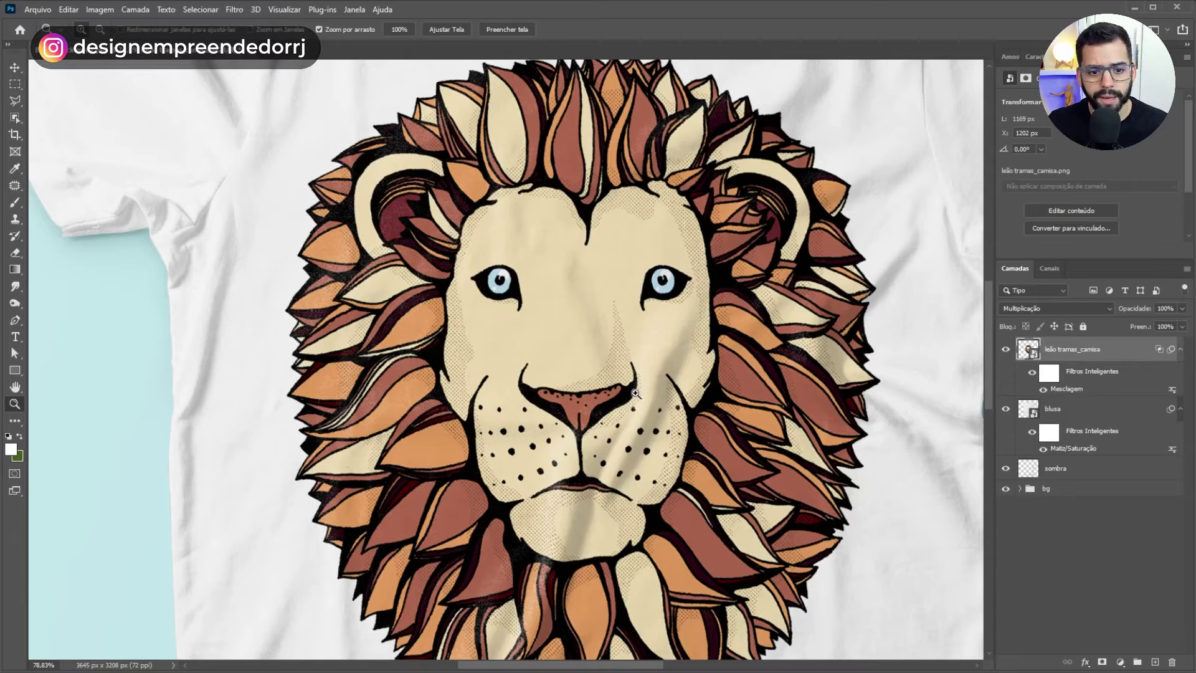
pyautogui.moveTo(634, 449)
pyautogui.mouseDown()
pyautogui.moveTo(615, 354)
pyautogui.moveTo(582, 314)
pyautogui.mouseUp()
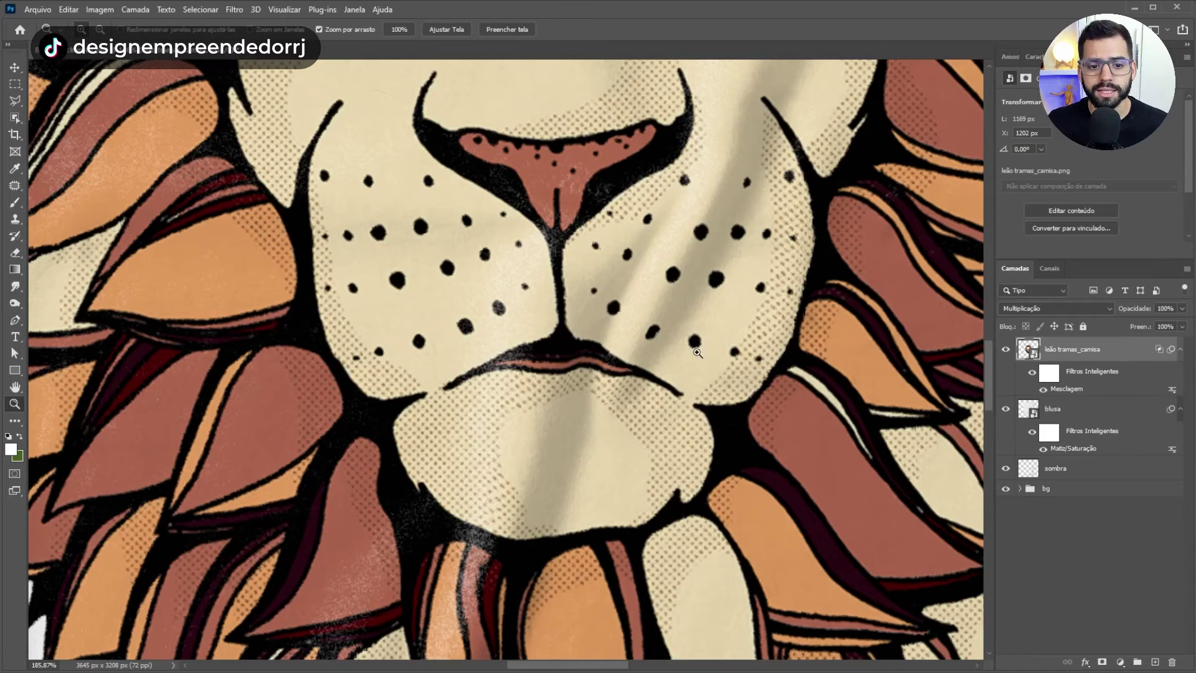
pyautogui.scroll(-10, 697, 352)
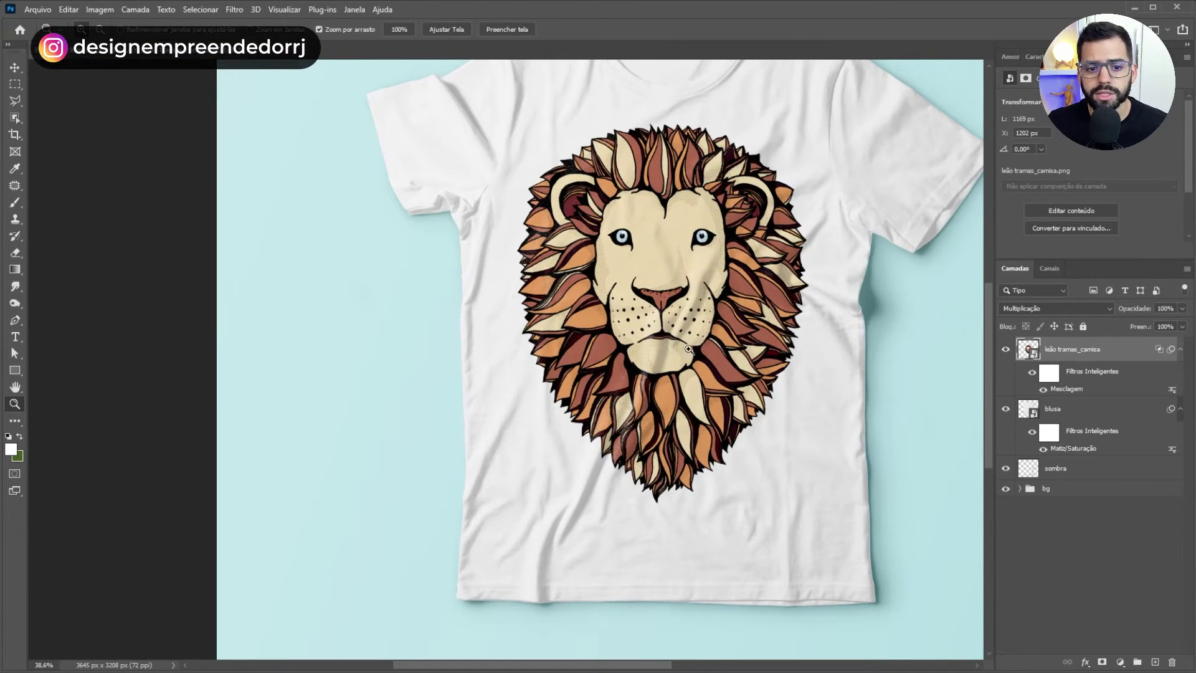
pyautogui.hotkey('ctrl', 'z')
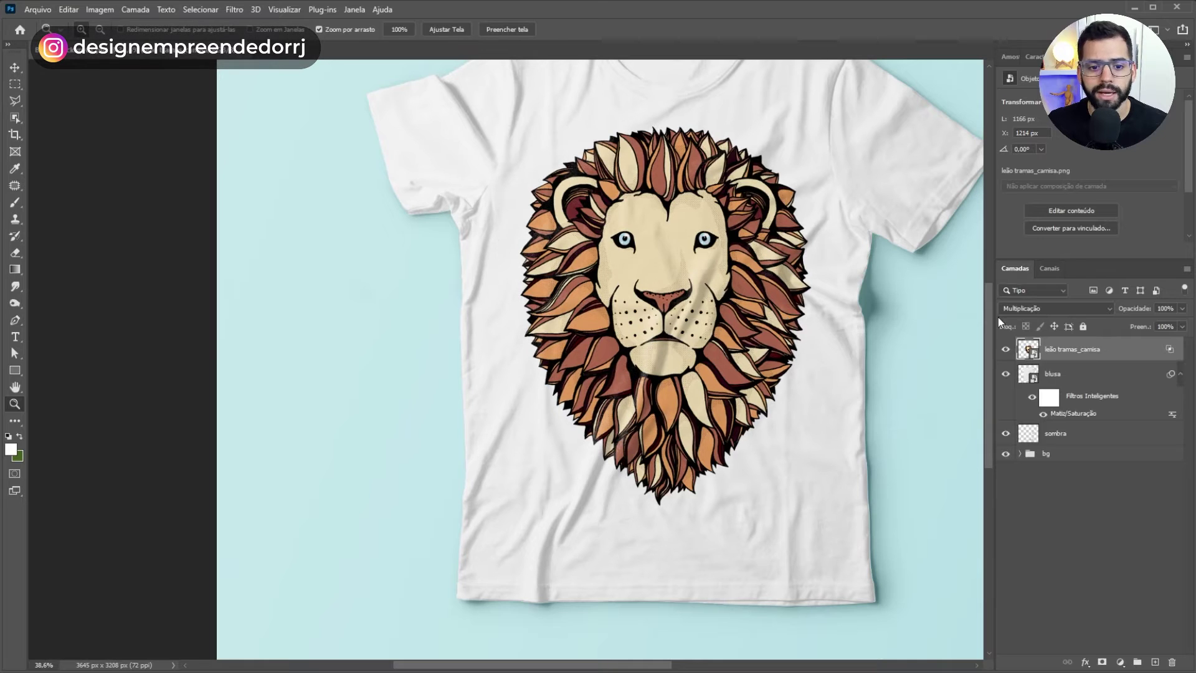
pyautogui.hotkey('ctrl', 'shift', 'z')
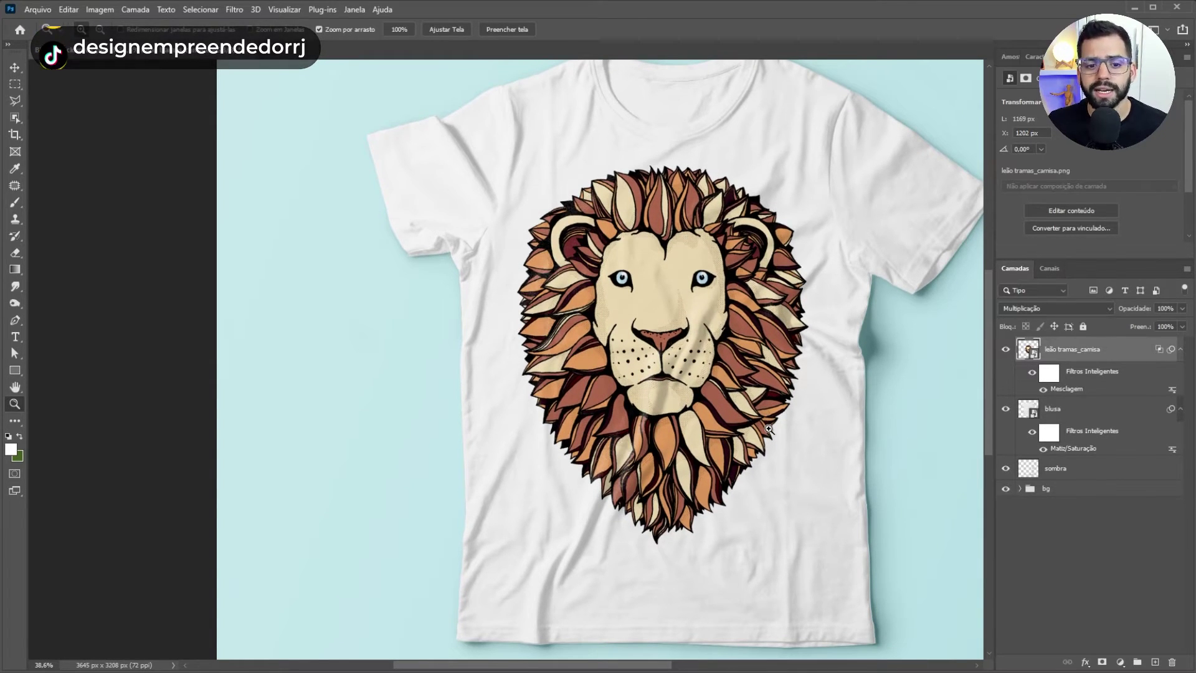
pyautogui.scroll(3, 770, 428)
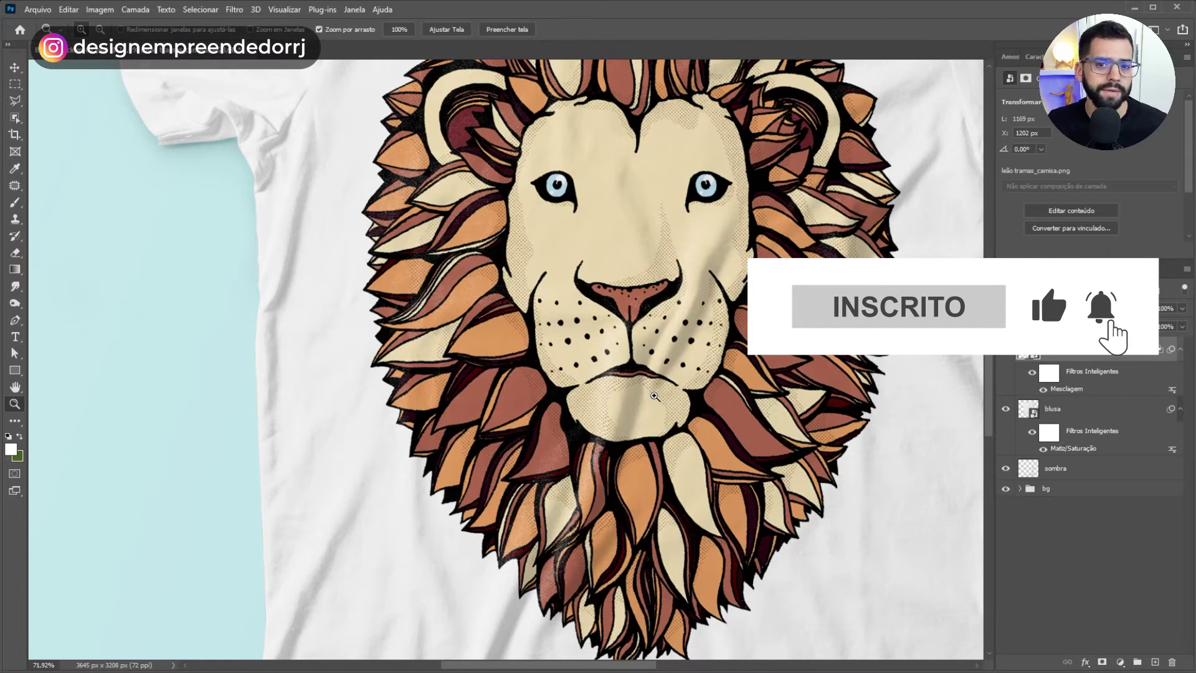
pyautogui.hotkey('ctrl', 'z')
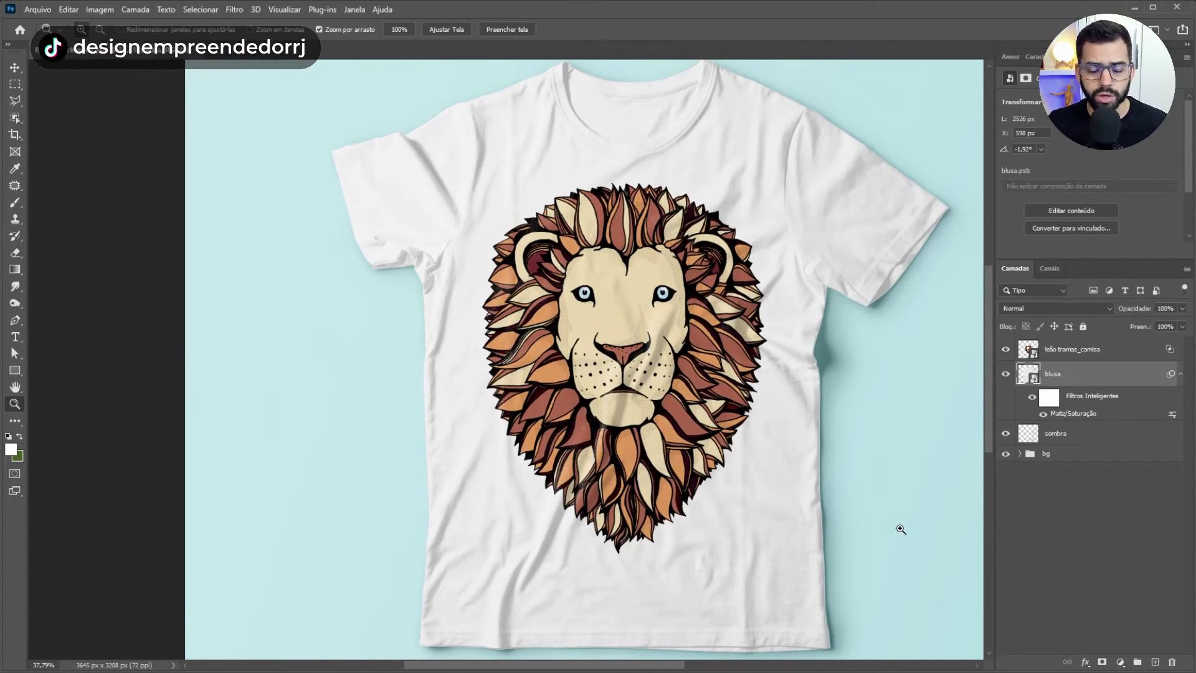
# Add a Solid Color fill layer and clip it to the blusa shirt layer
pyautogui.click(1120, 664)
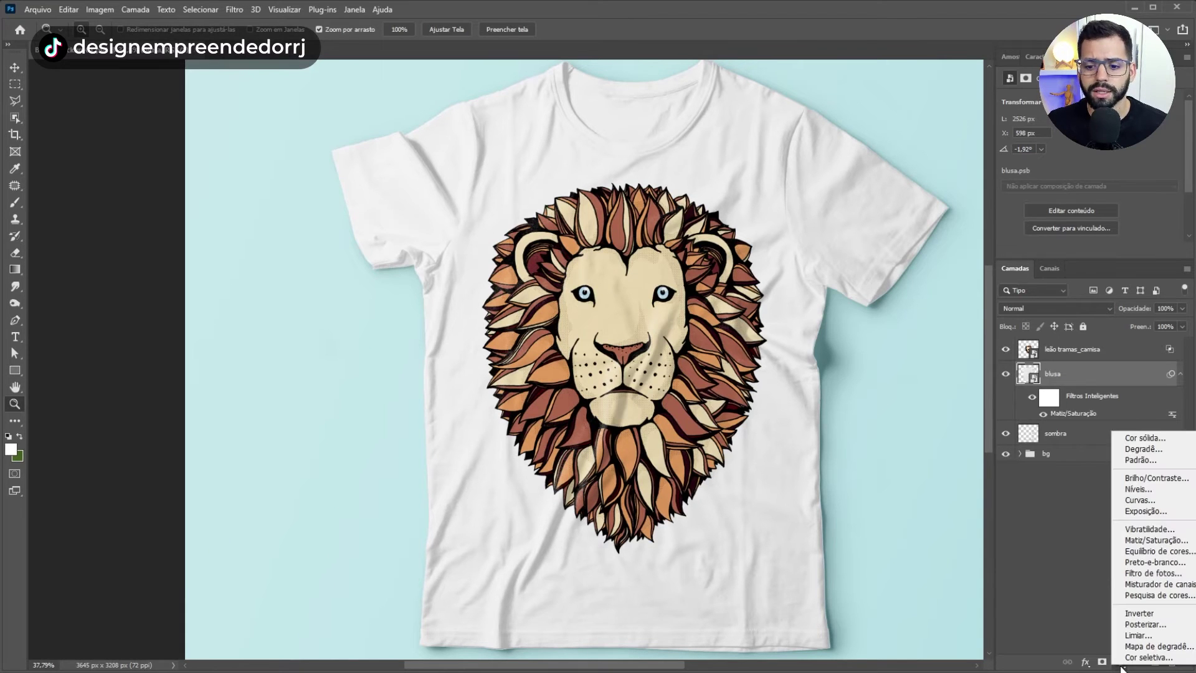
pyautogui.click(1145, 437)
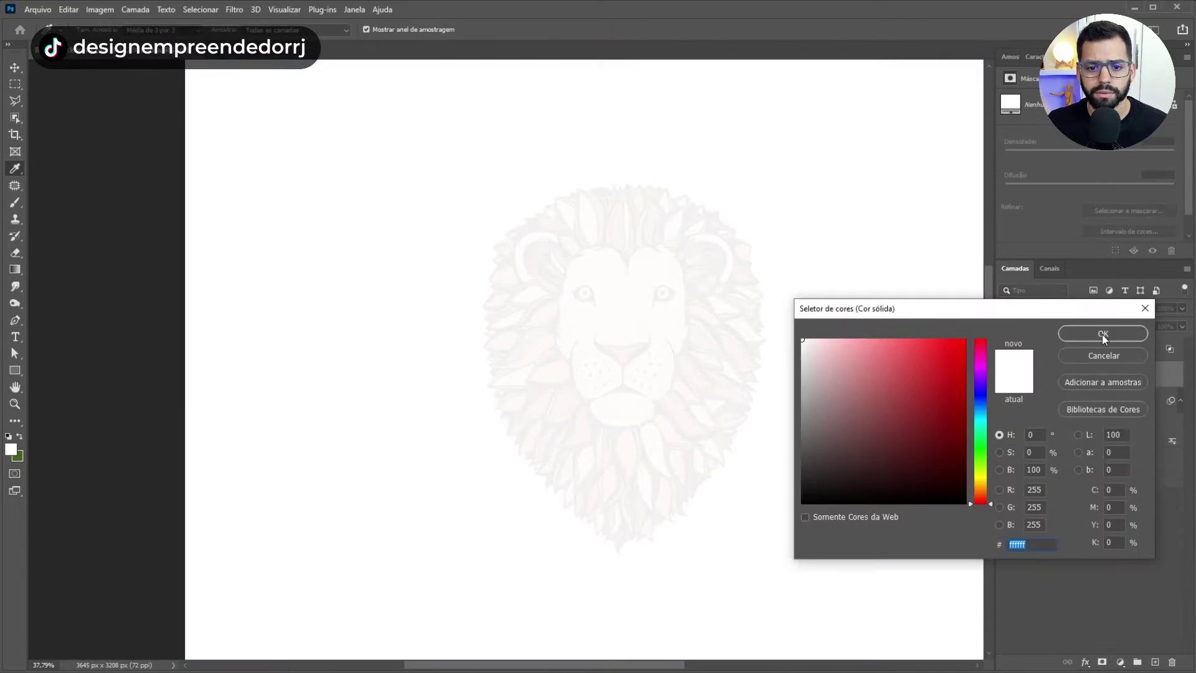
pyautogui.click(1102, 334)
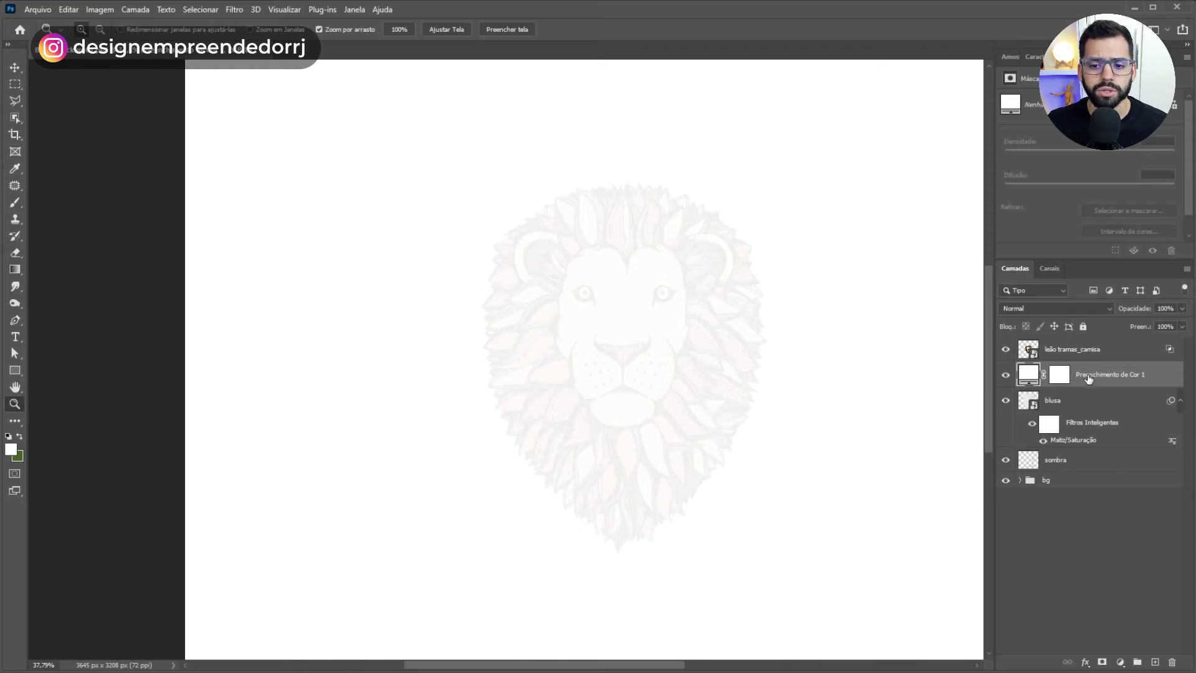
pyautogui.moveTo(1088, 378); pyautogui.dragTo(1087, 383)
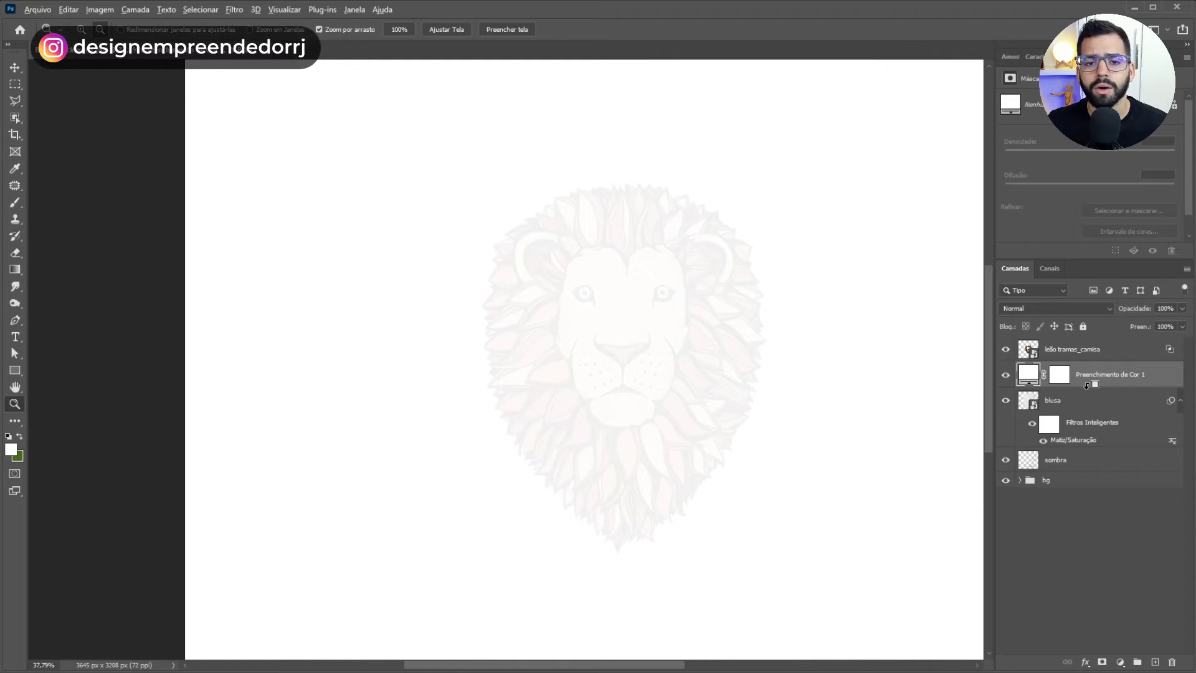
pyautogui.keyDown('alt'); pyautogui.click(1086, 385); pyautogui.keyUp('alt')
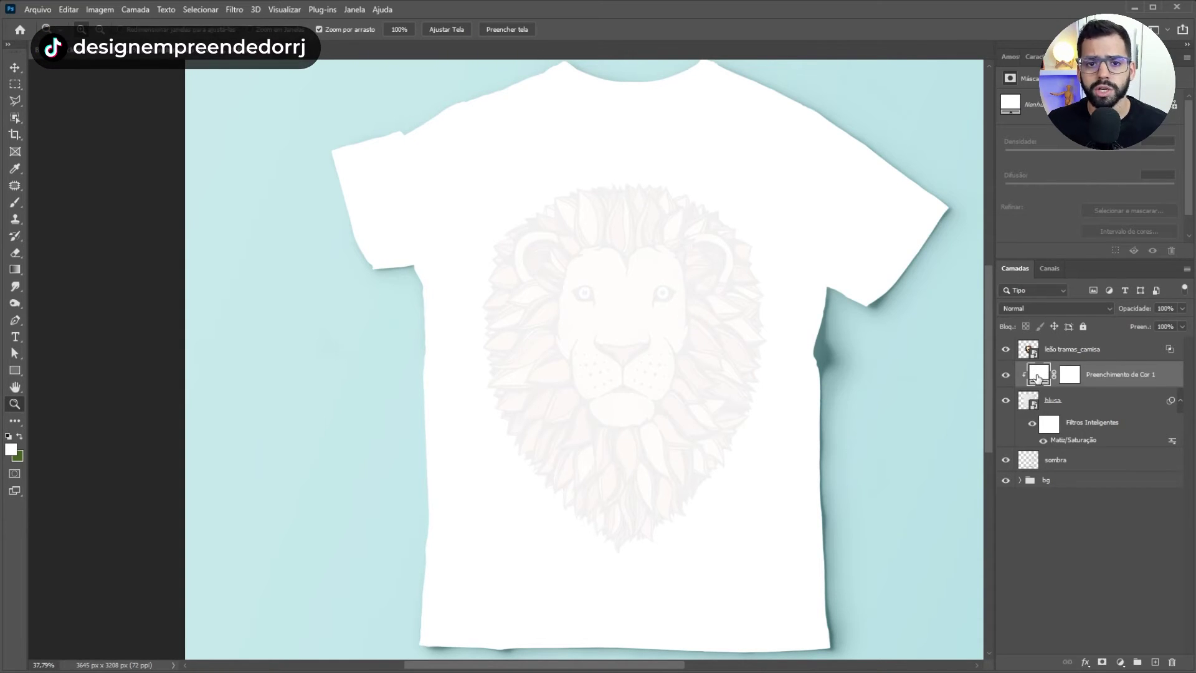
# Change the fill colour to blue #324bc8
pyautogui.doubleClick(1037, 375)
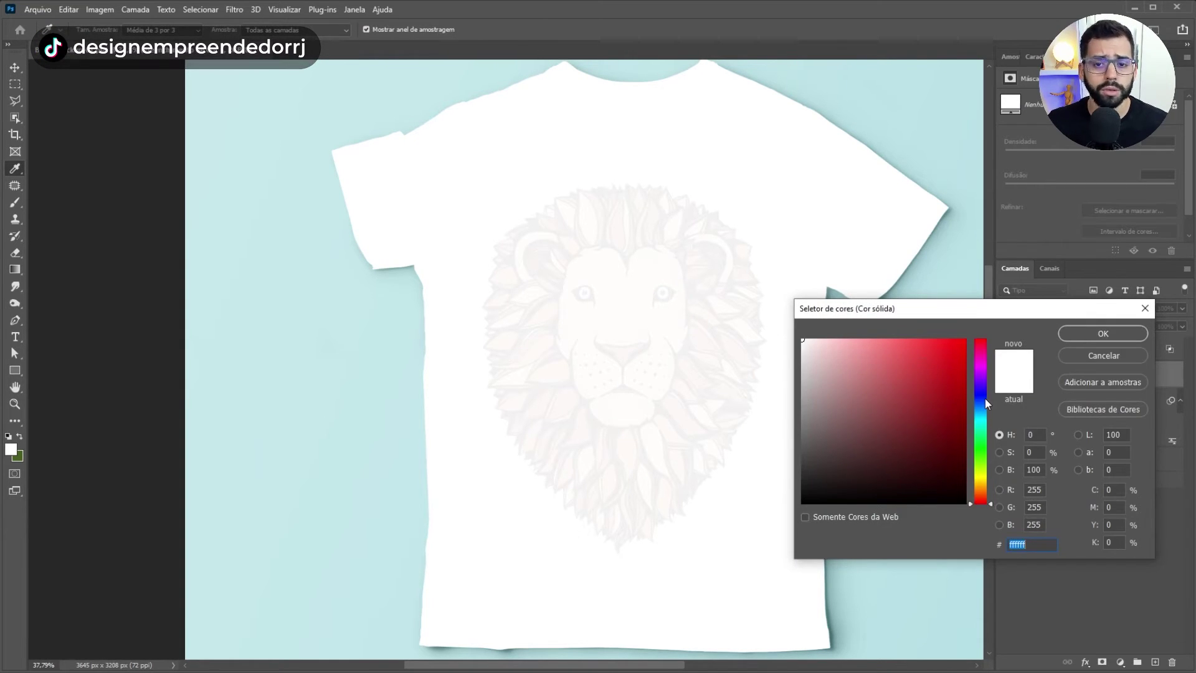
pyautogui.click(985, 399)
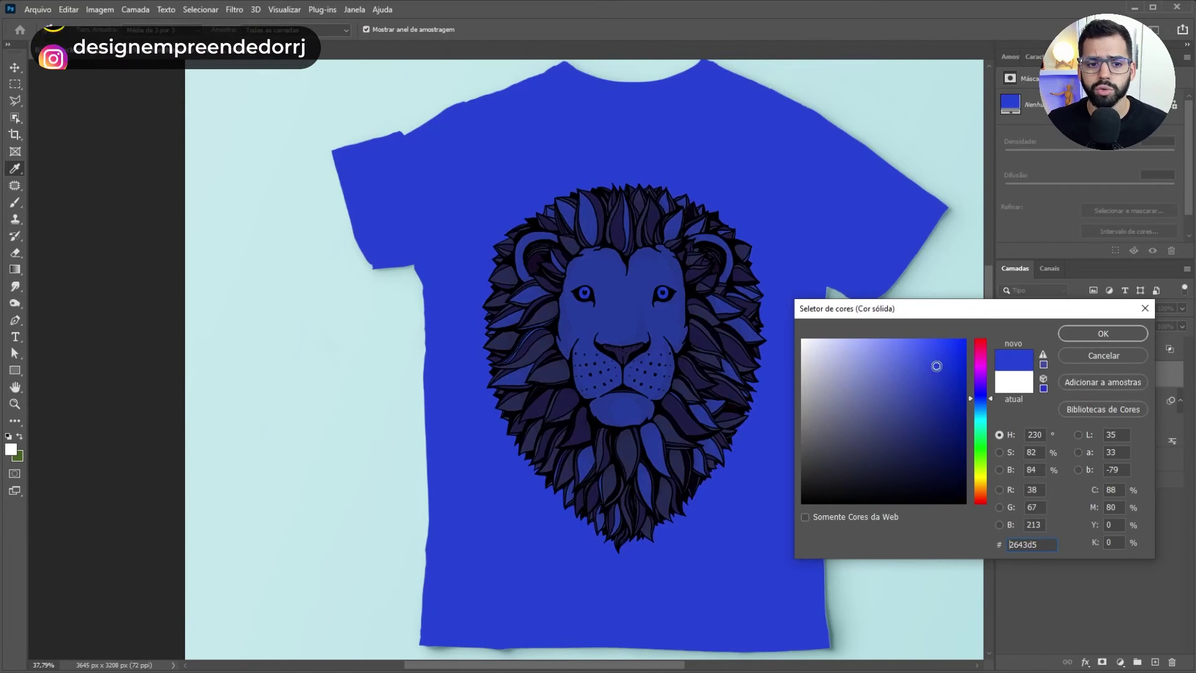
pyautogui.moveTo(910, 381); pyautogui.dragTo(936, 366)
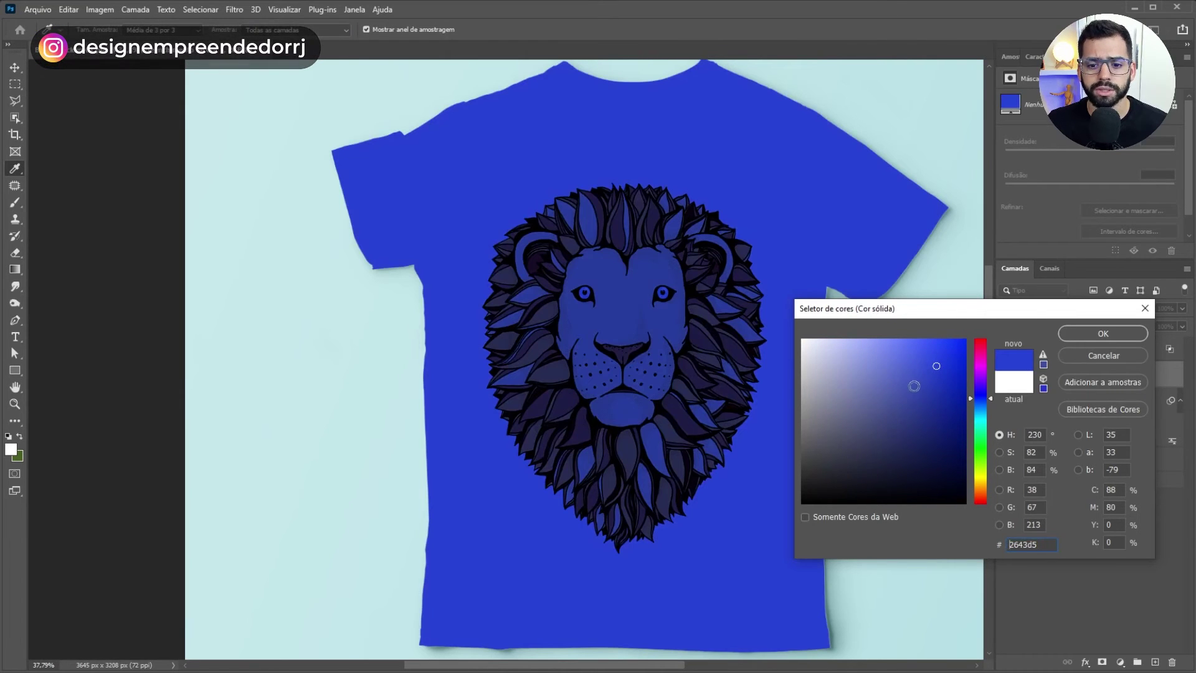
pyautogui.click(924, 374)
pyautogui.click(1078, 336)
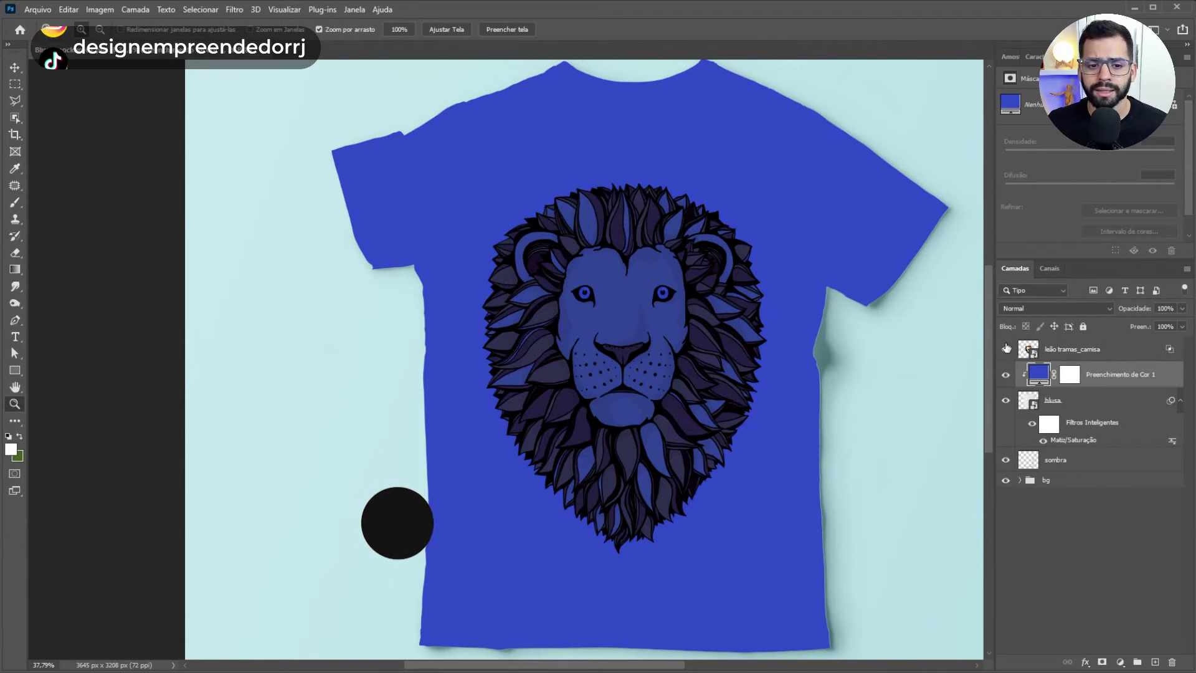
# Set the blue fill's blend mode to Multiply so the folds show, then select the lion layer
pyautogui.click(1048, 308)
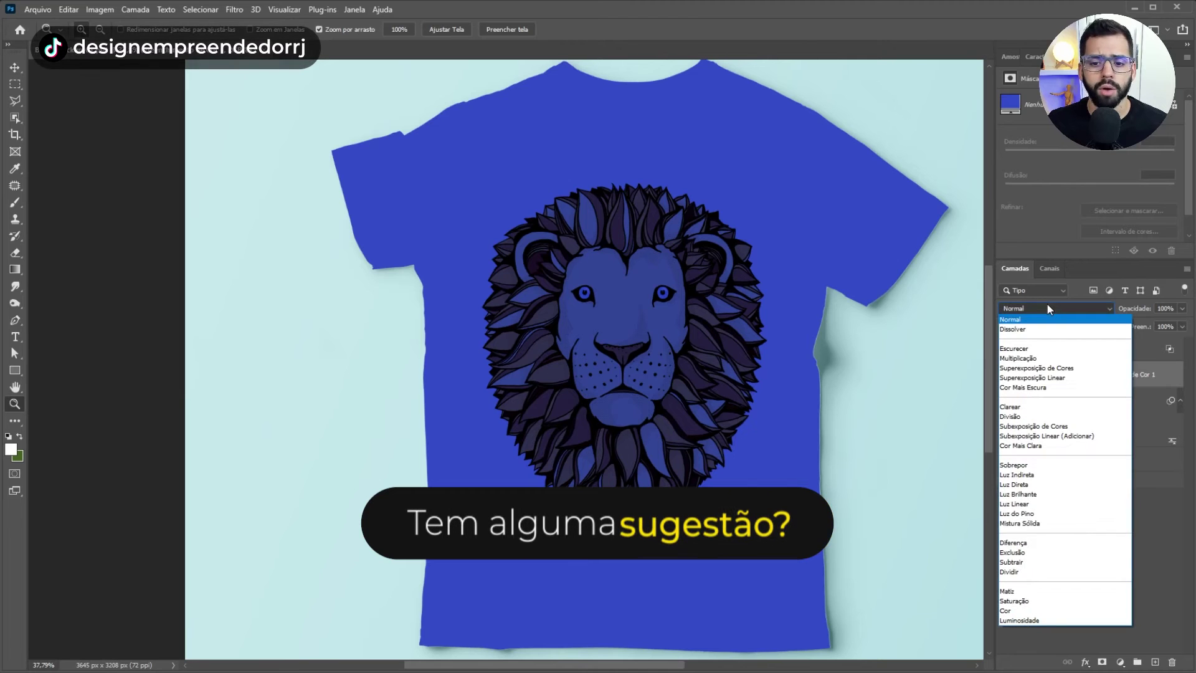
pyautogui.click(1032, 359)
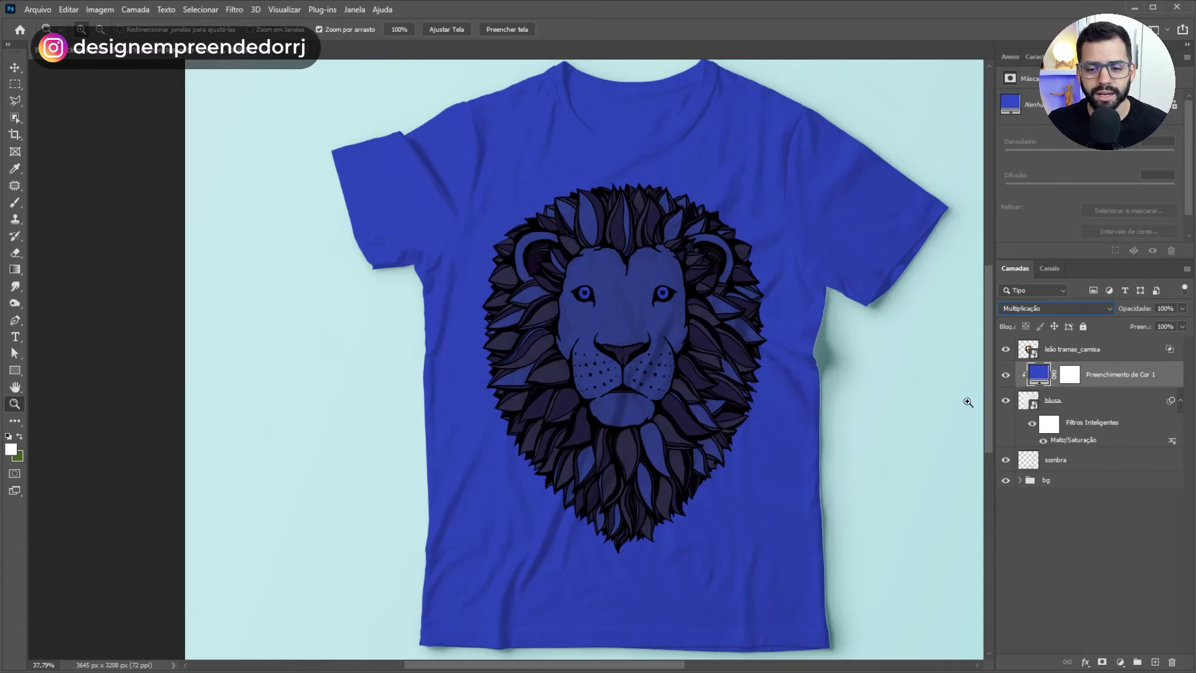
pyautogui.click(1071, 349)
pyautogui.click(1053, 309)
# Set the lion layer's blend mode to Normal to restore its full colours
pyautogui.press('Escape')
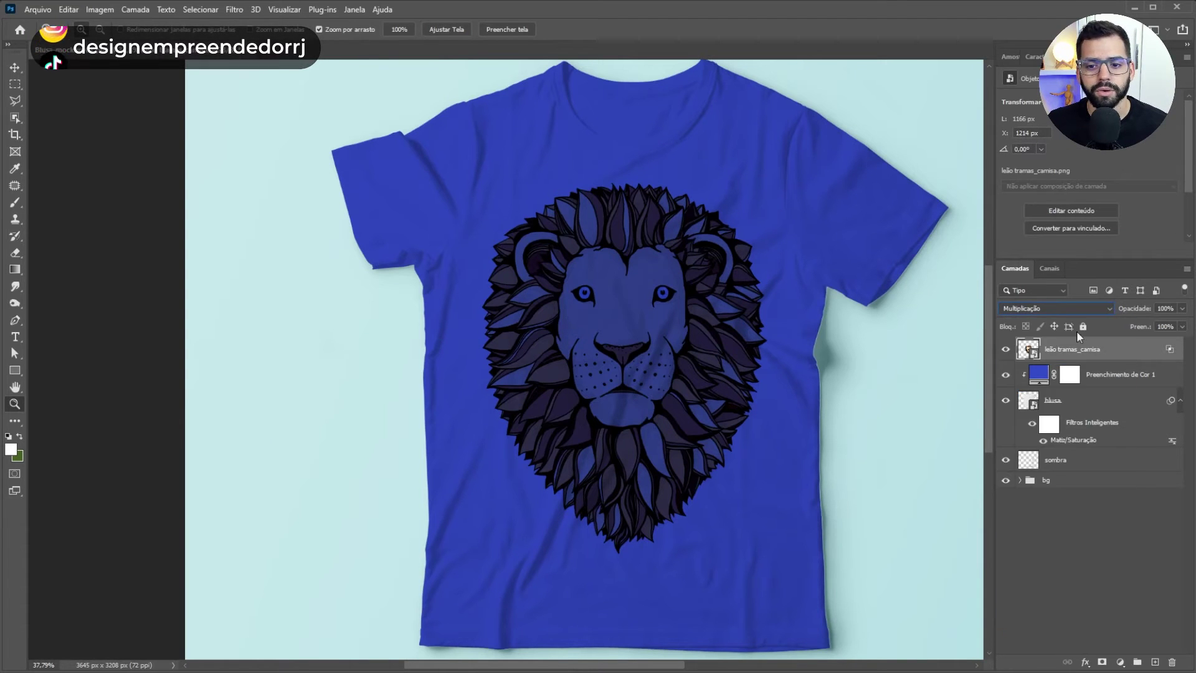
pyautogui.click(1059, 308)
pyautogui.click(1038, 320)
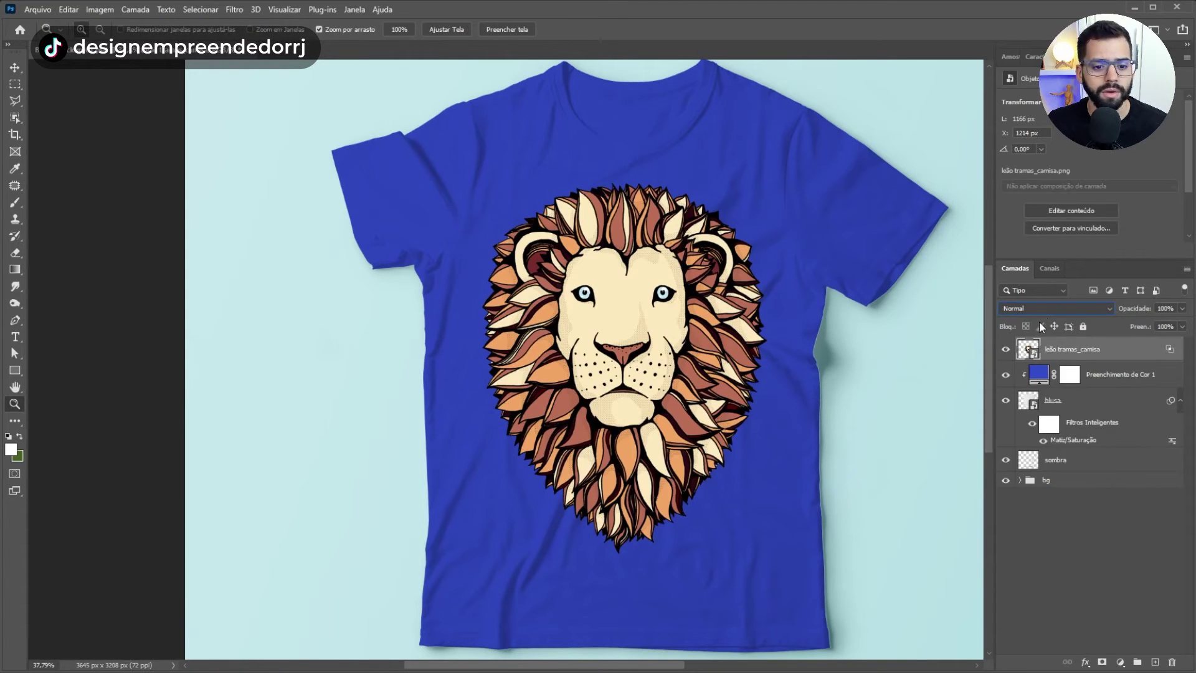
pyautogui.moveTo(739, 350); pyautogui.dragTo(785, 349)
# Duplicate the blusa shirt layer and move the copy to the top of the stack
pyautogui.click(1109, 405)
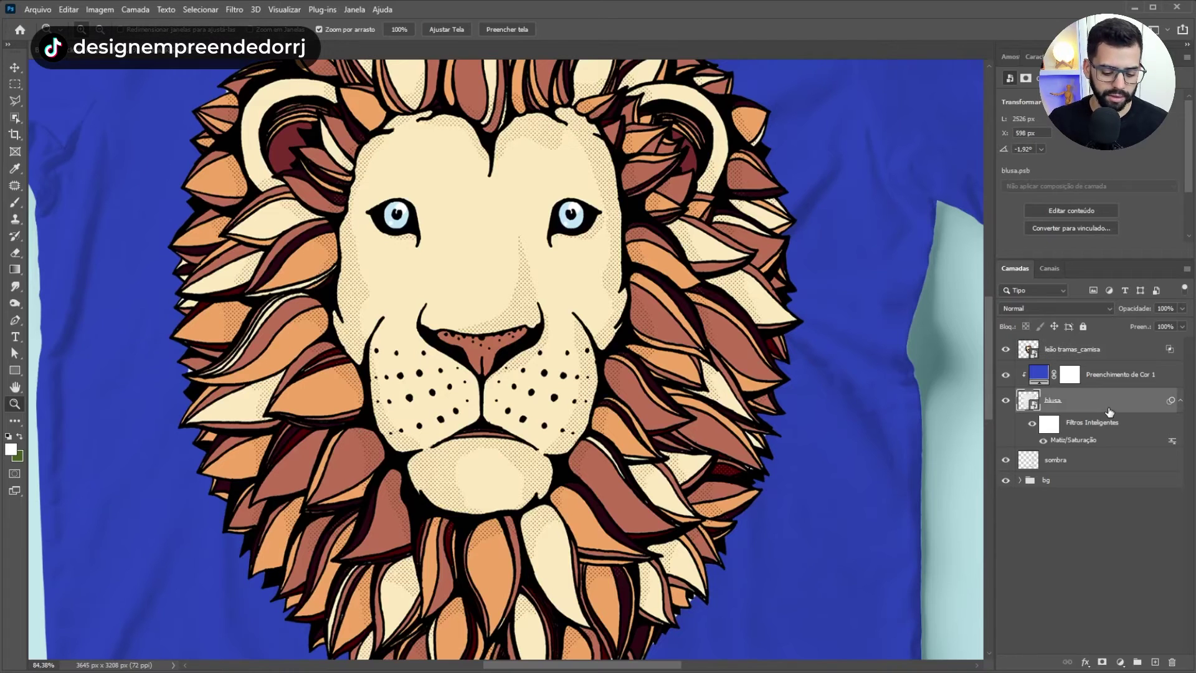
pyautogui.hotkey('ctrl', 'j')
pyautogui.click(1180, 400)
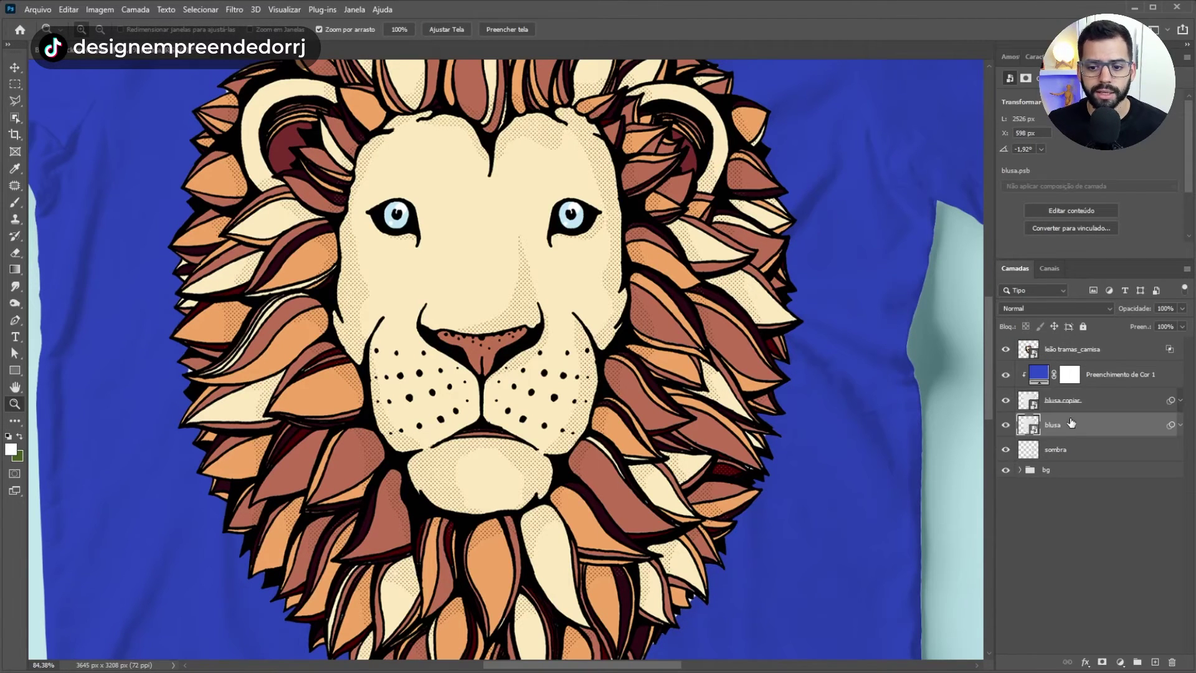
pyautogui.moveTo(1066, 425); pyautogui.dragTo(1079, 349)
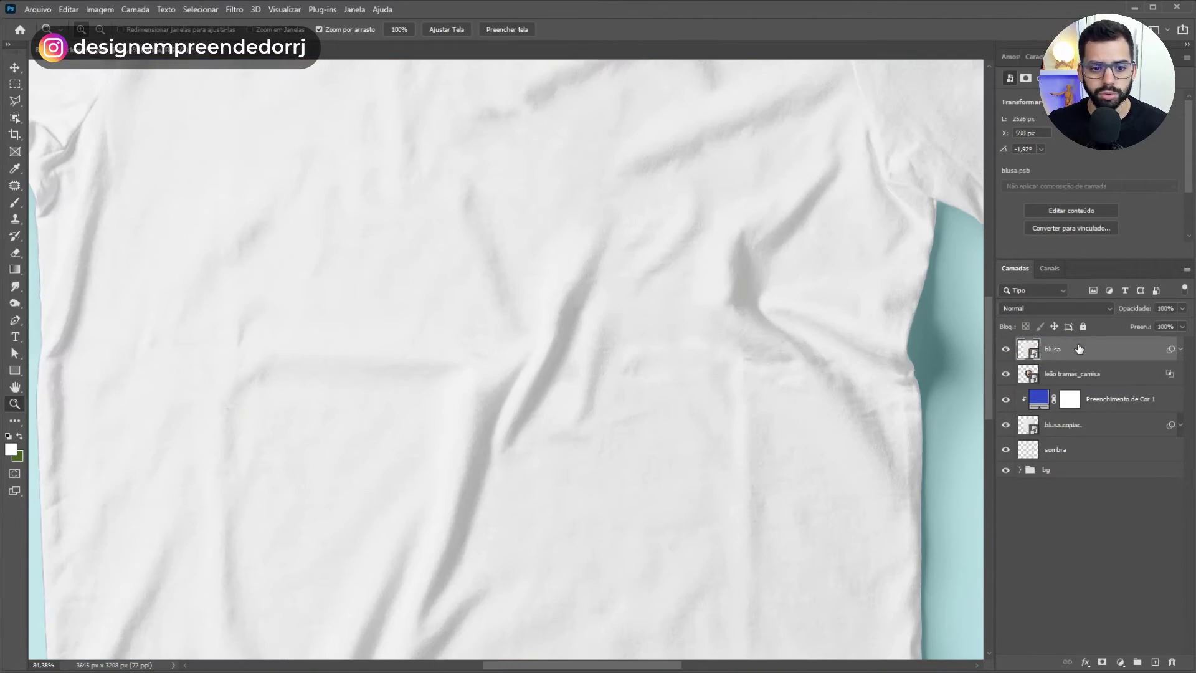
pyautogui.hotkey('ctrl', '0')
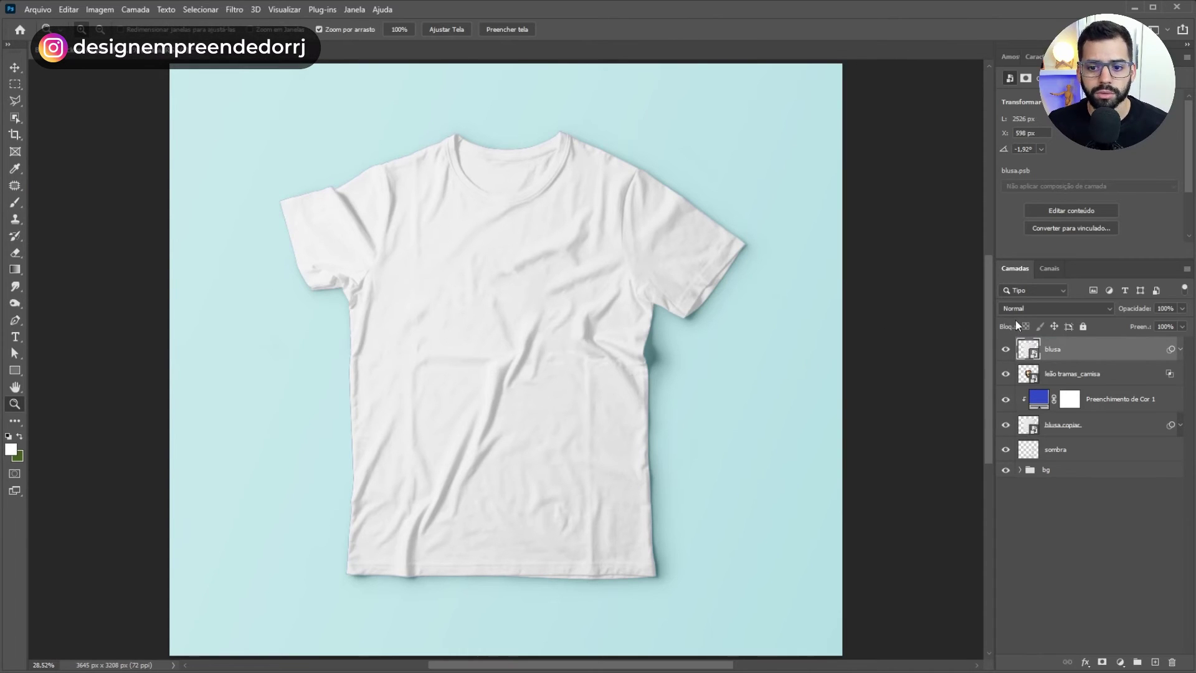
# Set the top shirt copy to Multiply, clip it to the lion, and lower opacity to 57%
pyautogui.click(1025, 307)
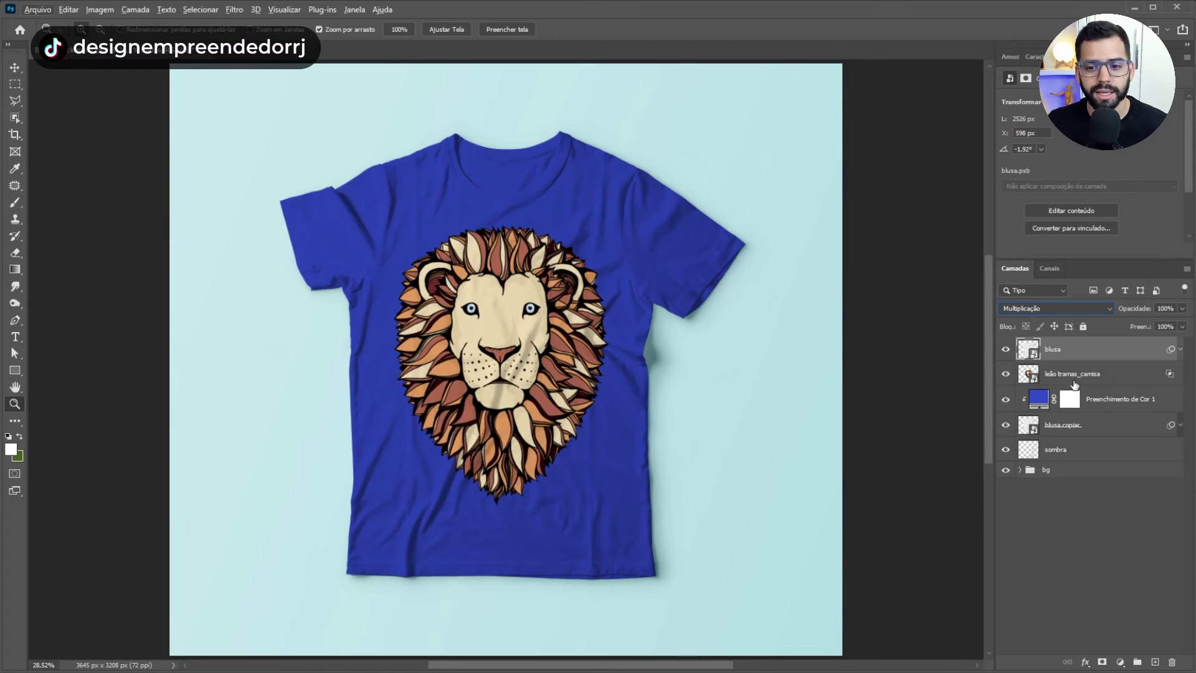
pyautogui.click(1005, 349)
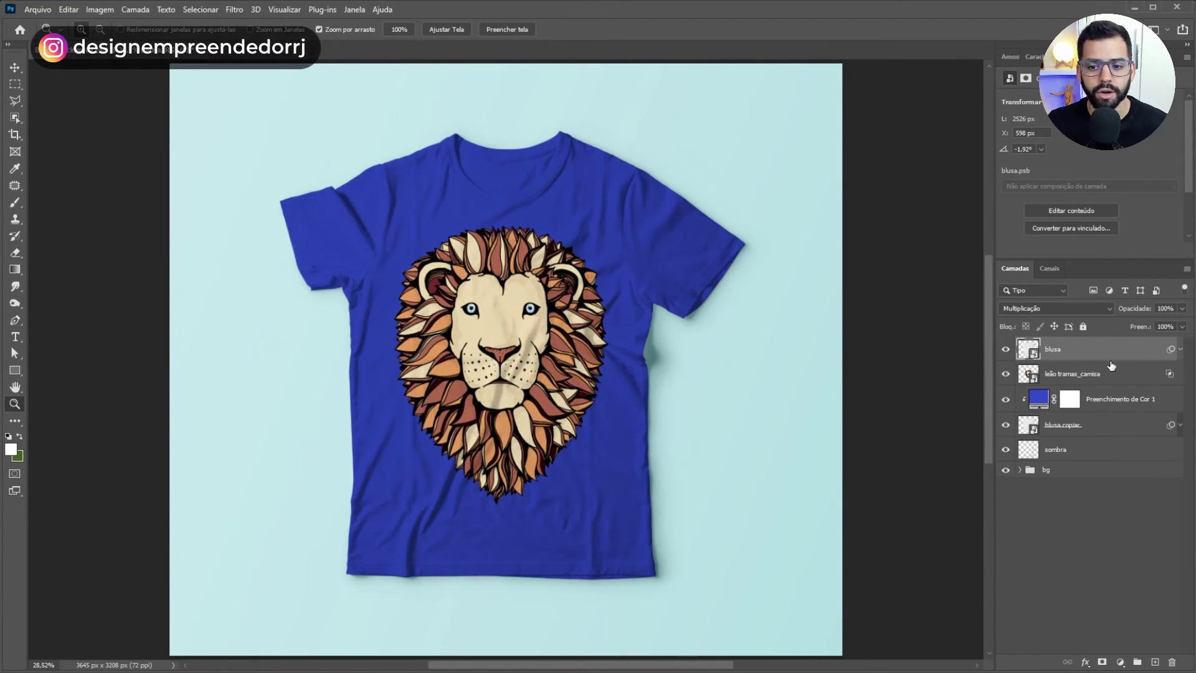
pyautogui.moveTo(1108, 359); pyautogui.dragTo(1035, 348)
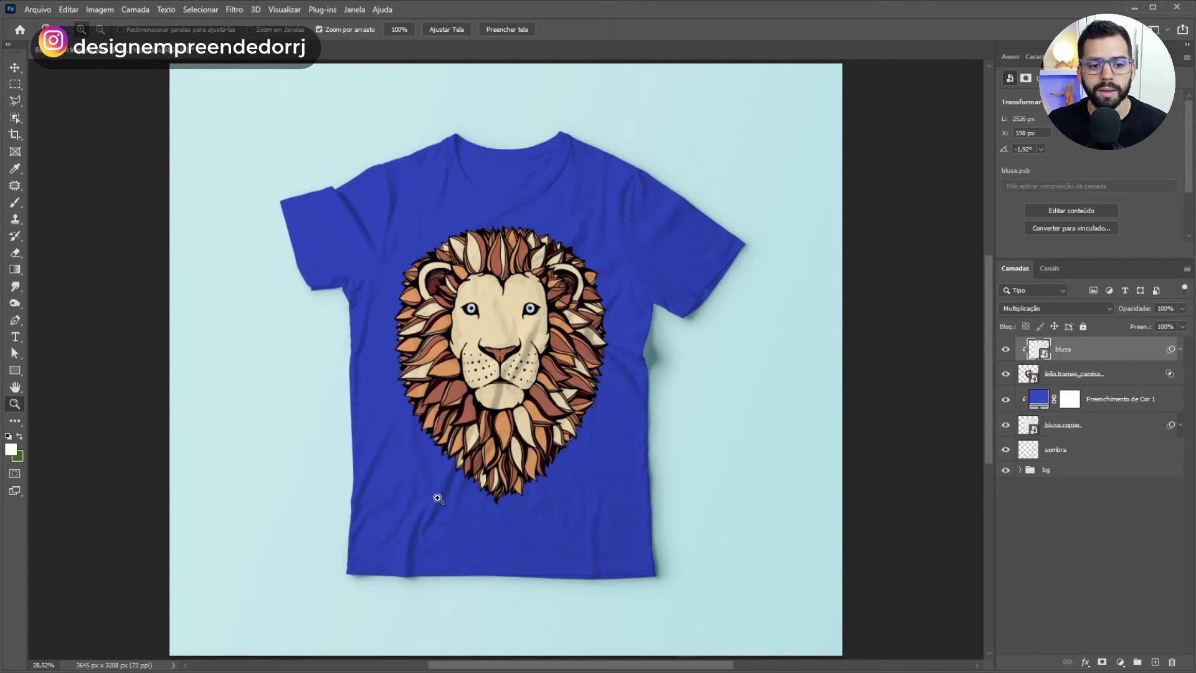
pyautogui.moveTo(438, 498); pyautogui.dragTo(465, 396)
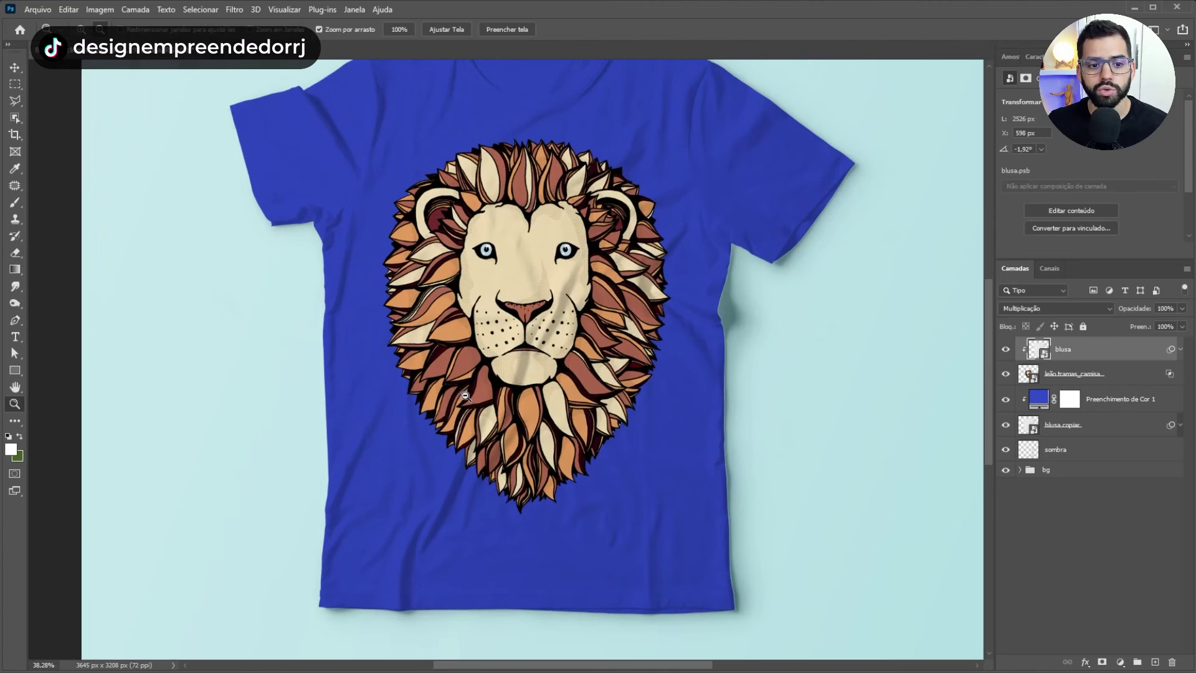
pyautogui.scroll(2, 842, 408)
pyautogui.scroll(1, 847, 415)
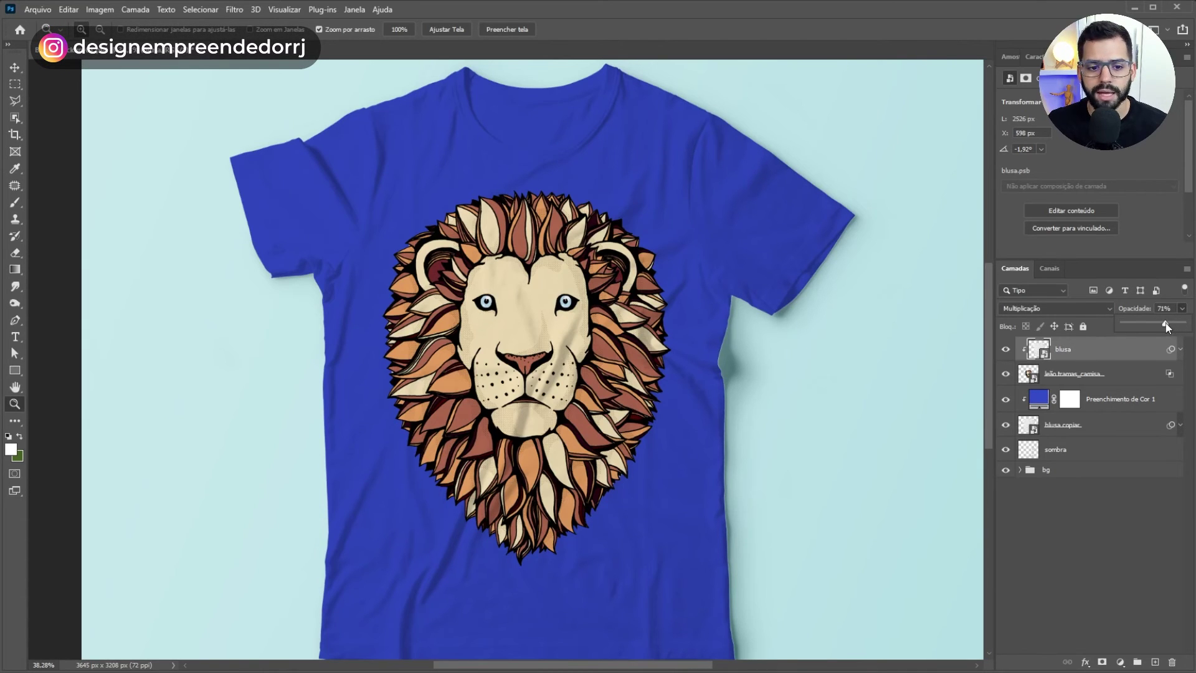
pyautogui.moveTo(1148, 323); pyautogui.dragTo(1156, 321)
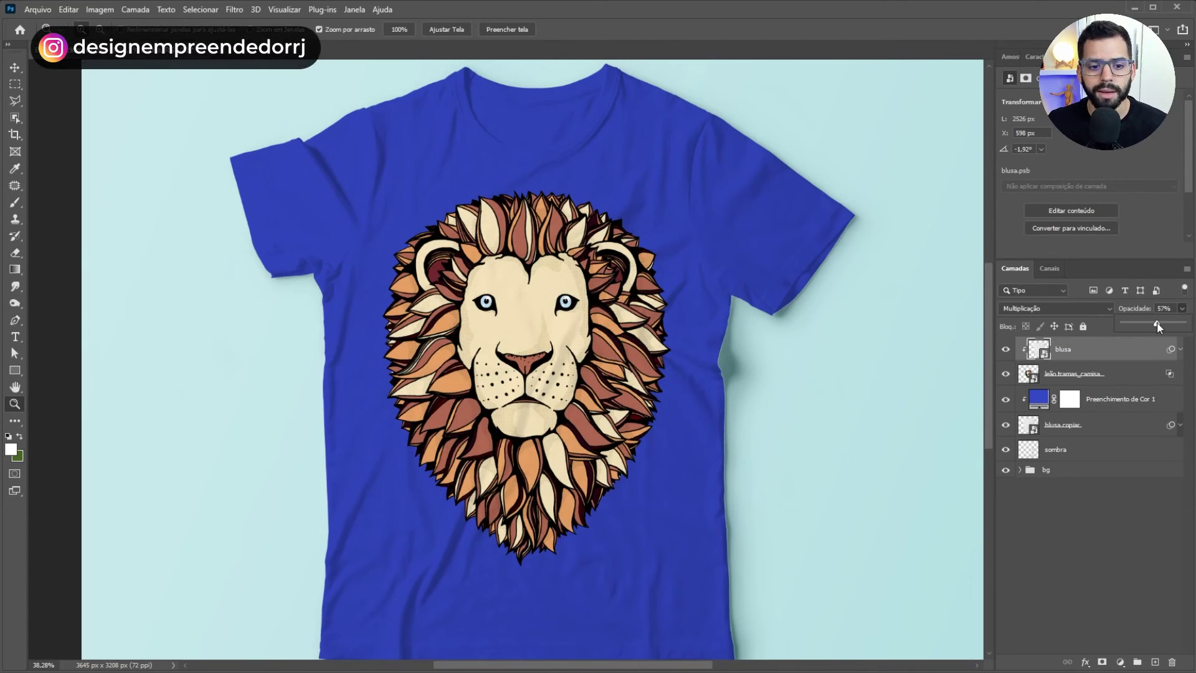
# Preview magenta, teal and green shirt colours, cancel to keep blue, then hide the fill layer
pyautogui.doubleClick(1036, 402)
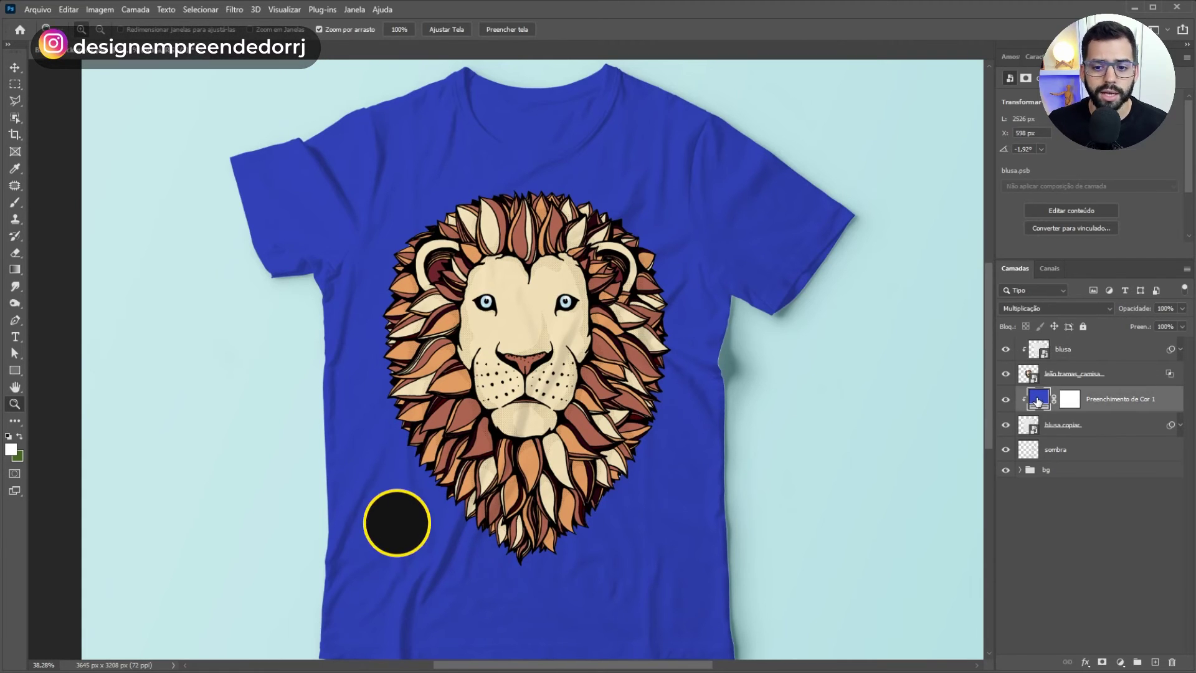
pyautogui.moveTo(981, 371); pyautogui.dragTo(977, 350)
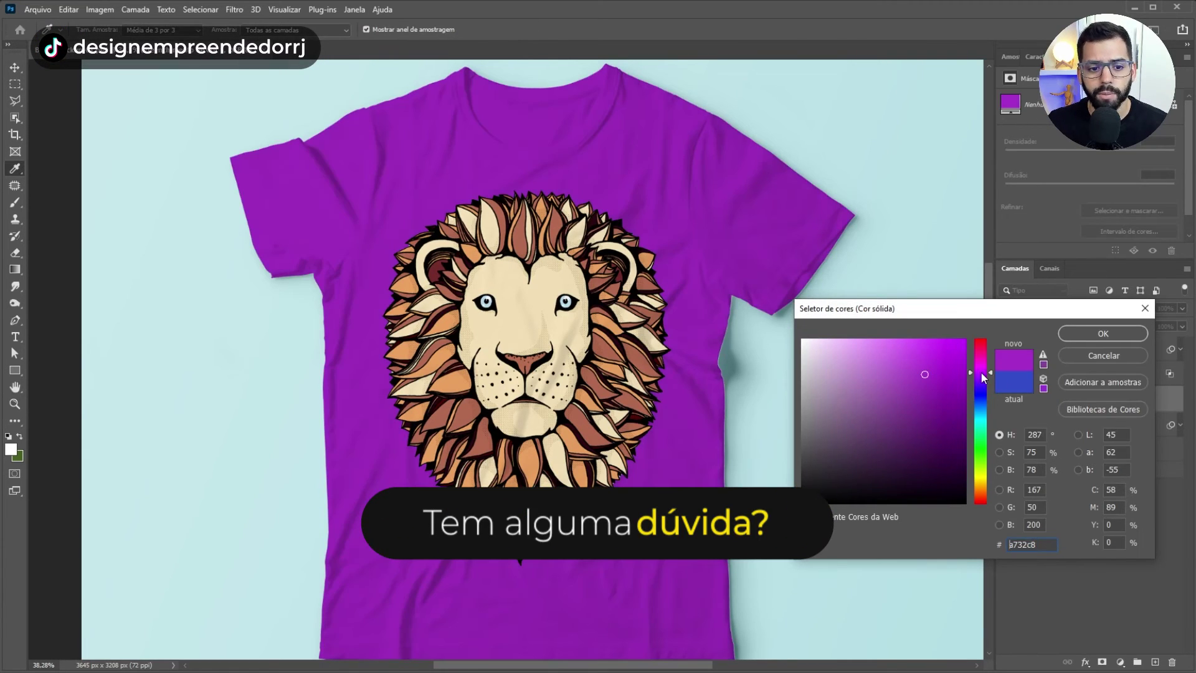
pyautogui.click(981, 424)
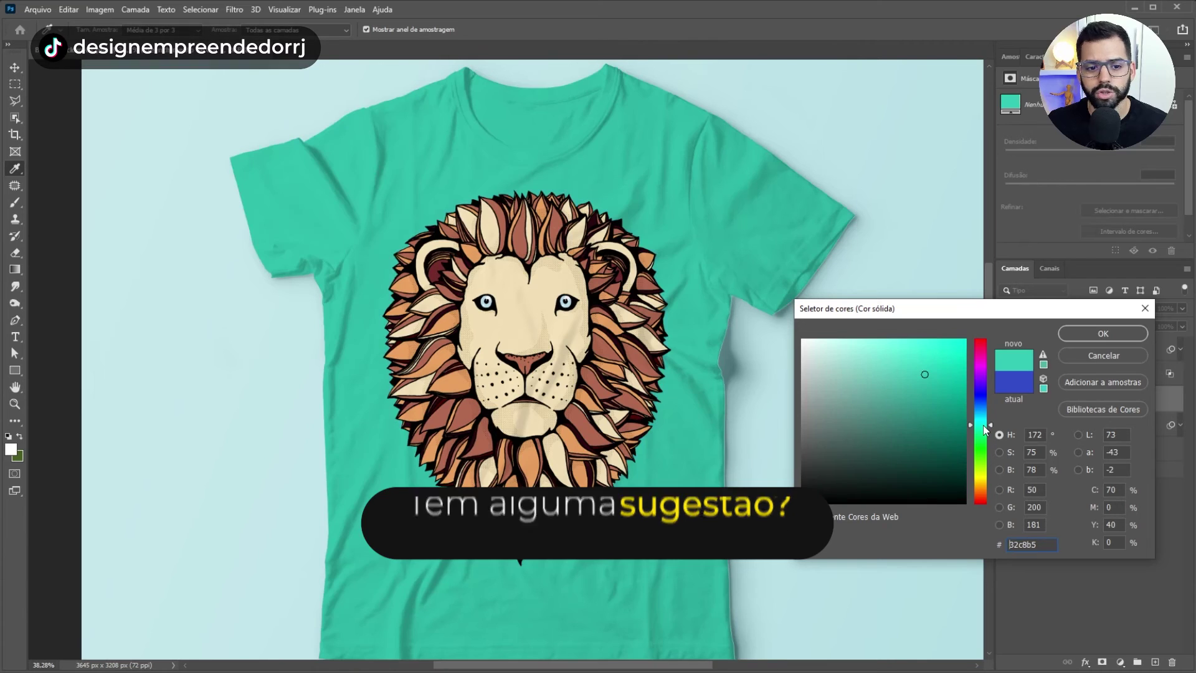
pyautogui.click(982, 441)
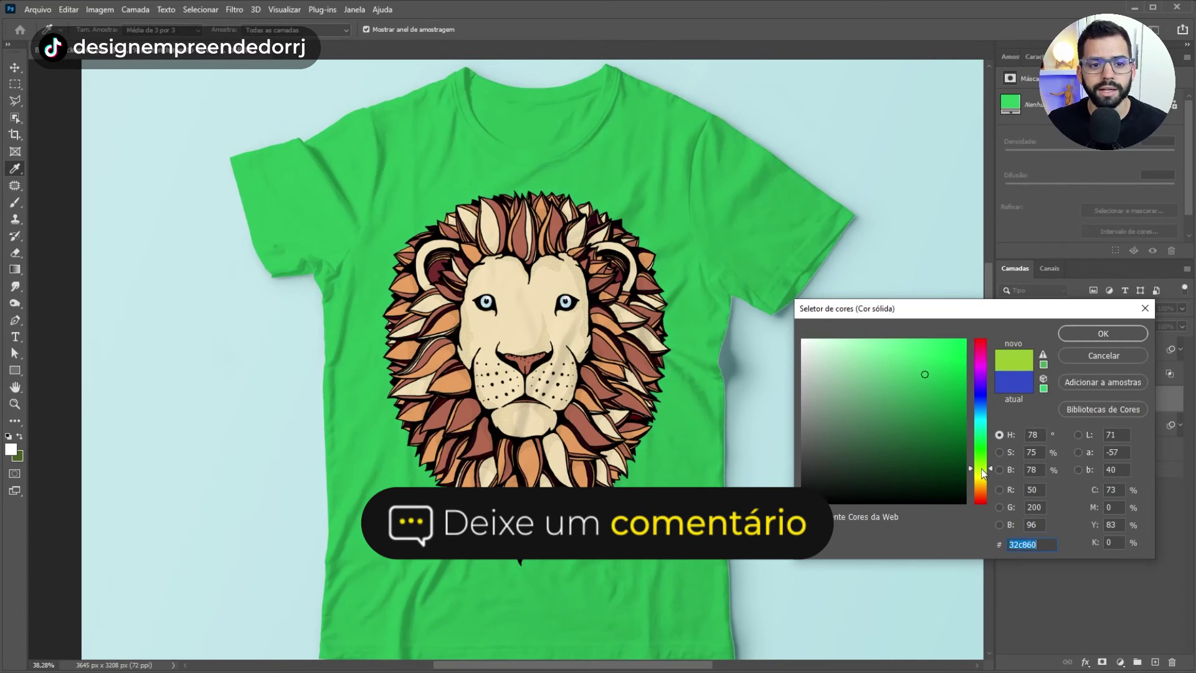
pyautogui.click(949, 399)
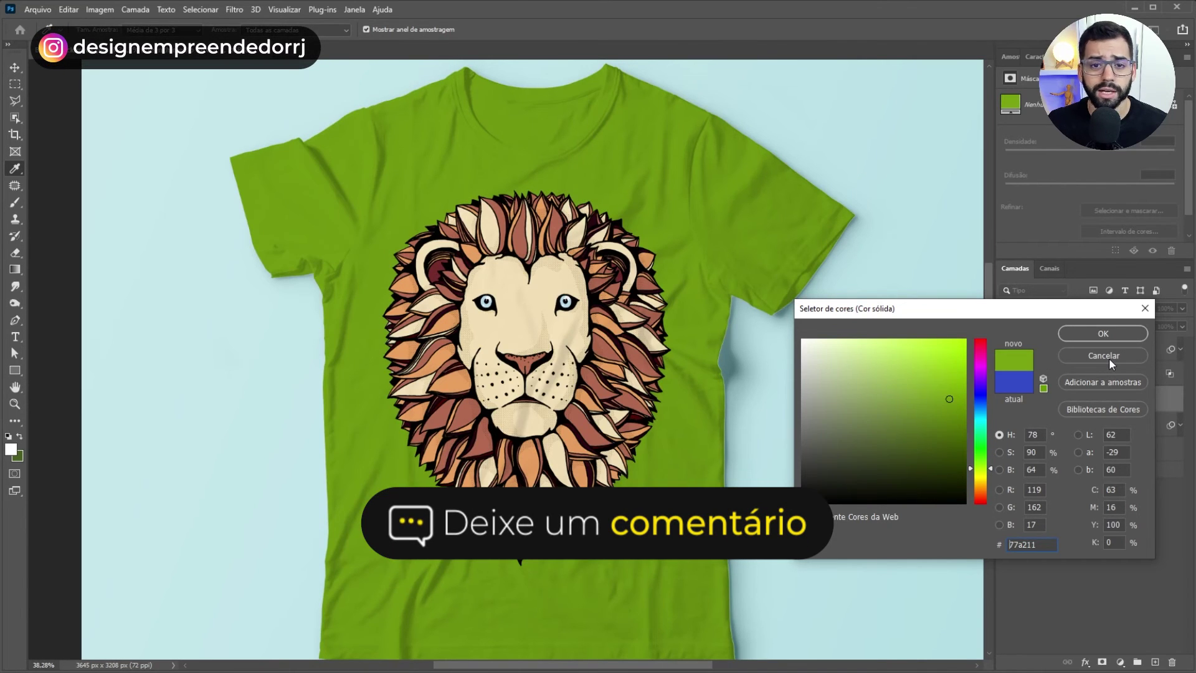
pyautogui.click(1108, 358)
pyautogui.click(1000, 404)
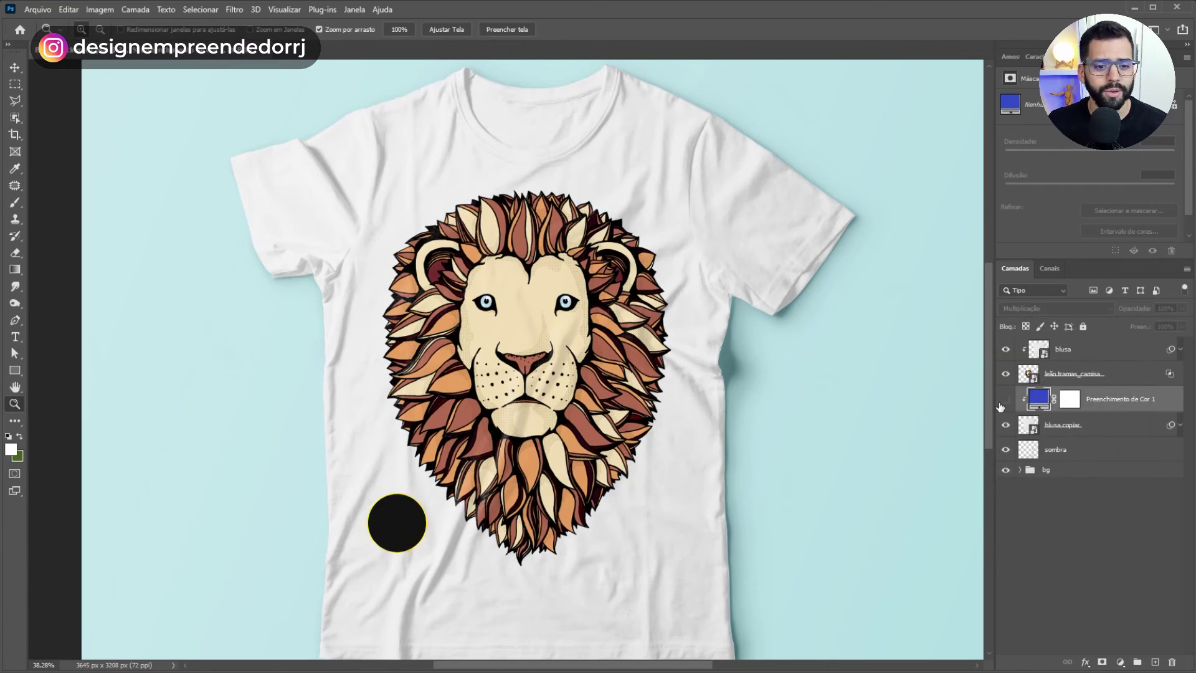